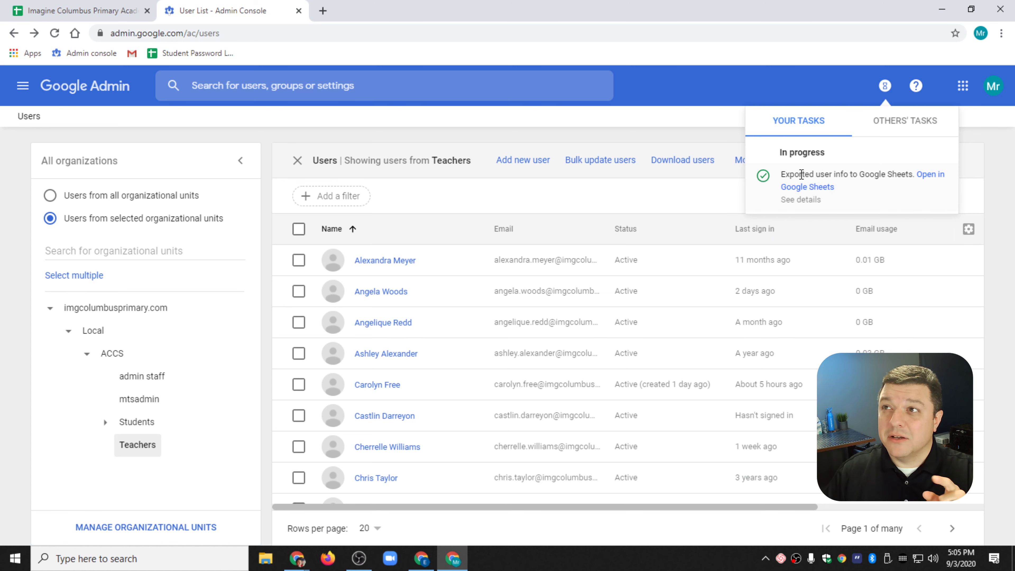
- Open the exported user info in Google Sheets and fit all column widths to their contents
left_click(800, 188)
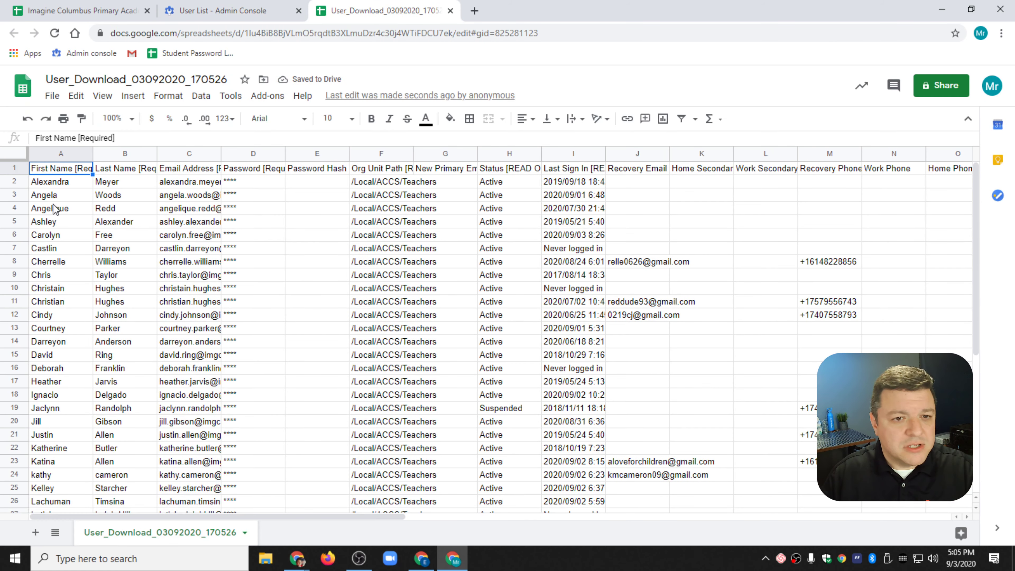
left_click(14, 154)
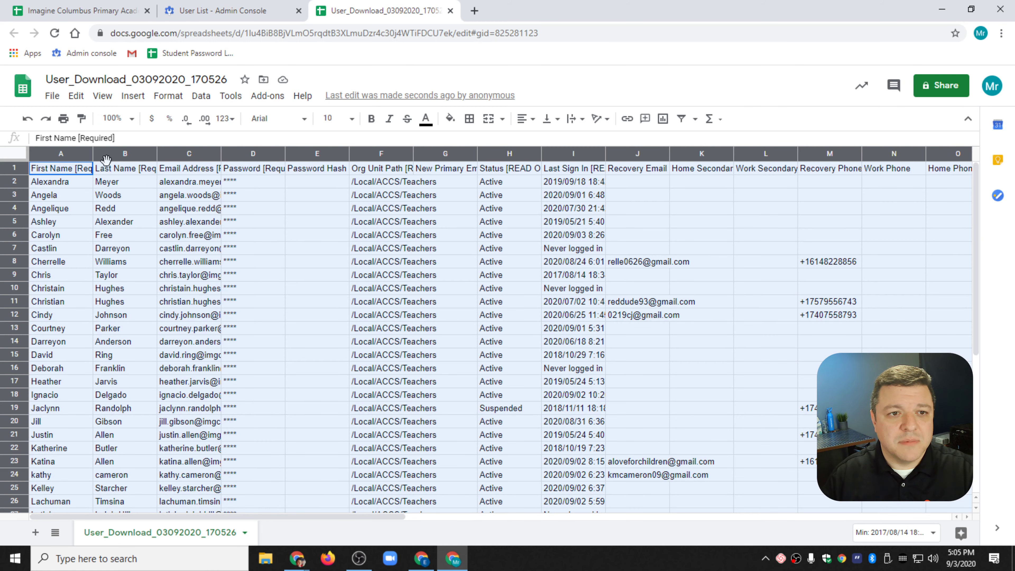
double_click(92, 154)
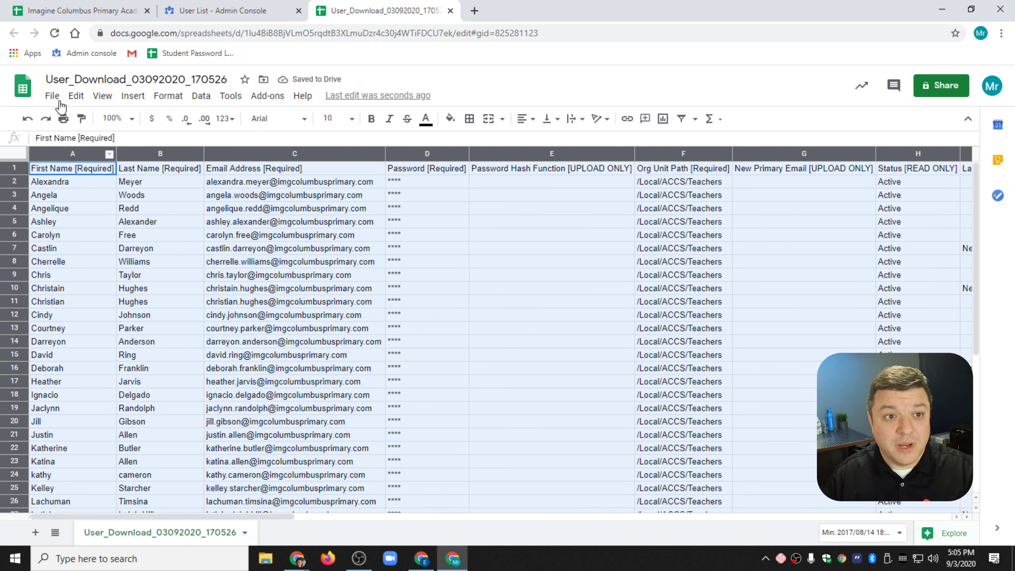
- Append " - Fake Teacher List" to the spreadsheet's file name, keeping the original download name in front
left_click(48, 78)
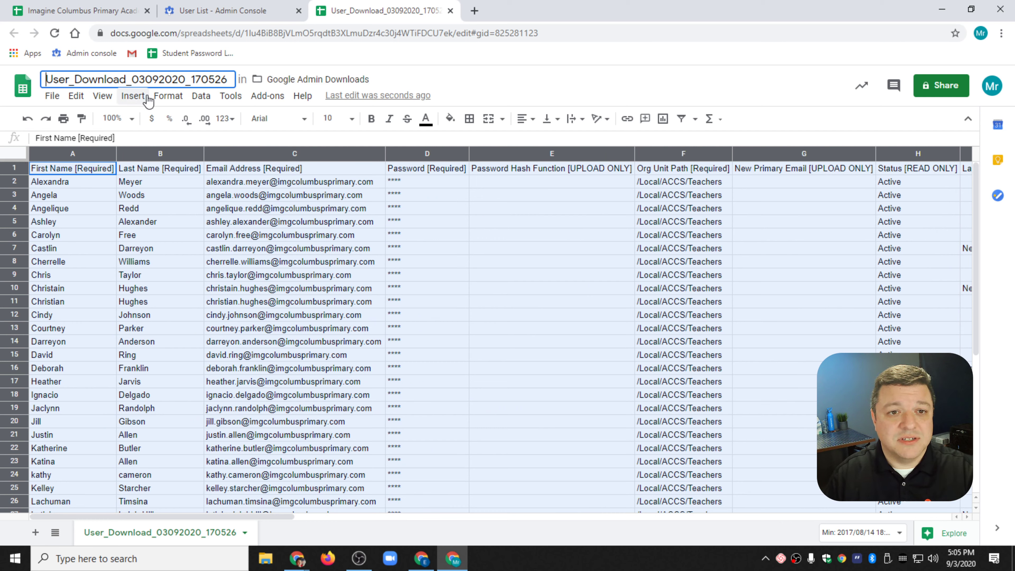
key("Left")
key("Left")
key("Left")
key("Left")
key("Left")
key("Left")
key("Left")
key("Left")
key("Left")
key("Left")
key("Left")
key("Left")
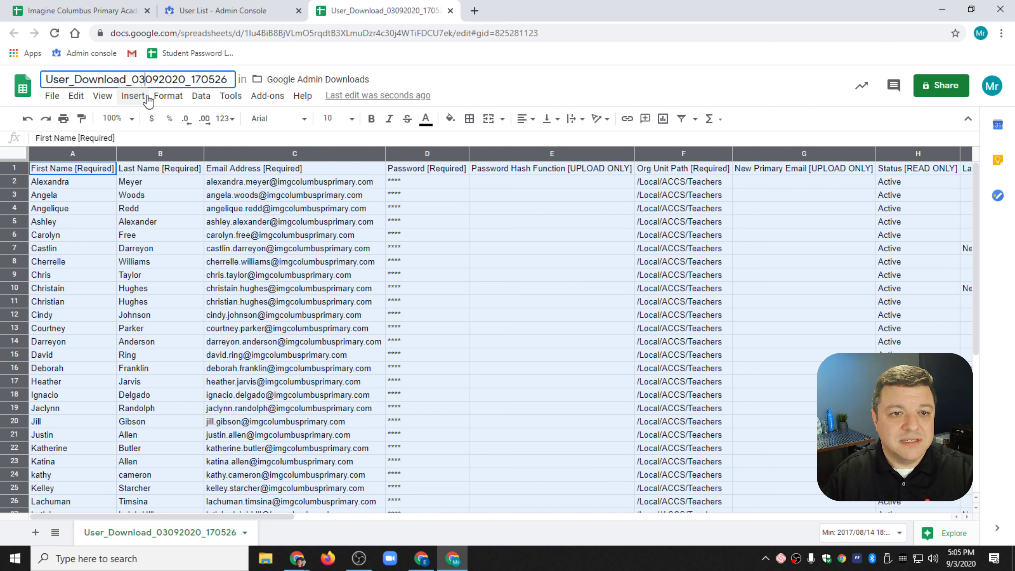
key("Right")
key("Right")
key("Right")
key("Right")
key("Right")
key("Right")
key("Right")
key("Right")
key("Right")
key("Right")
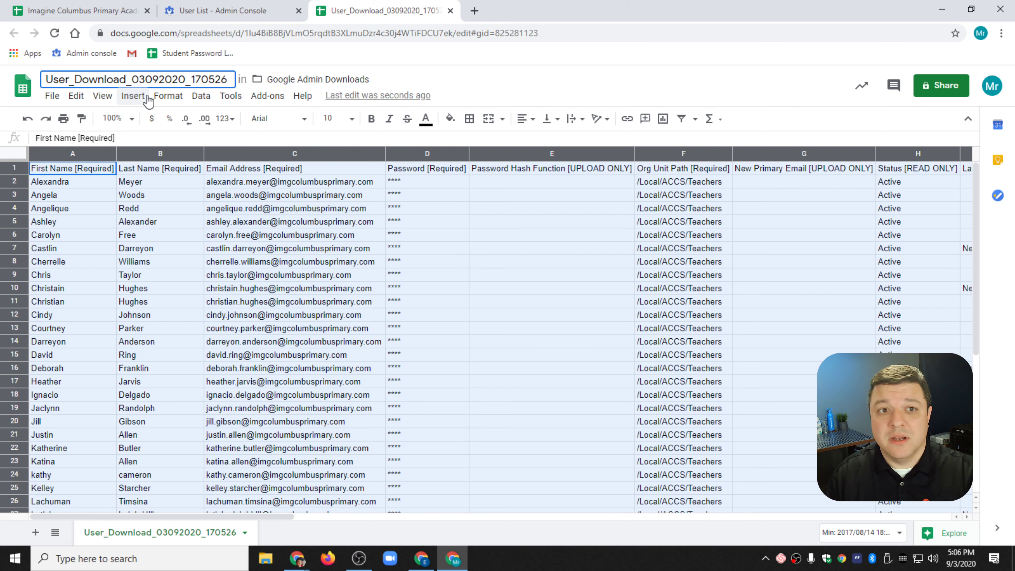
key("Left")
key("Left")
key("Left")
key("Left")
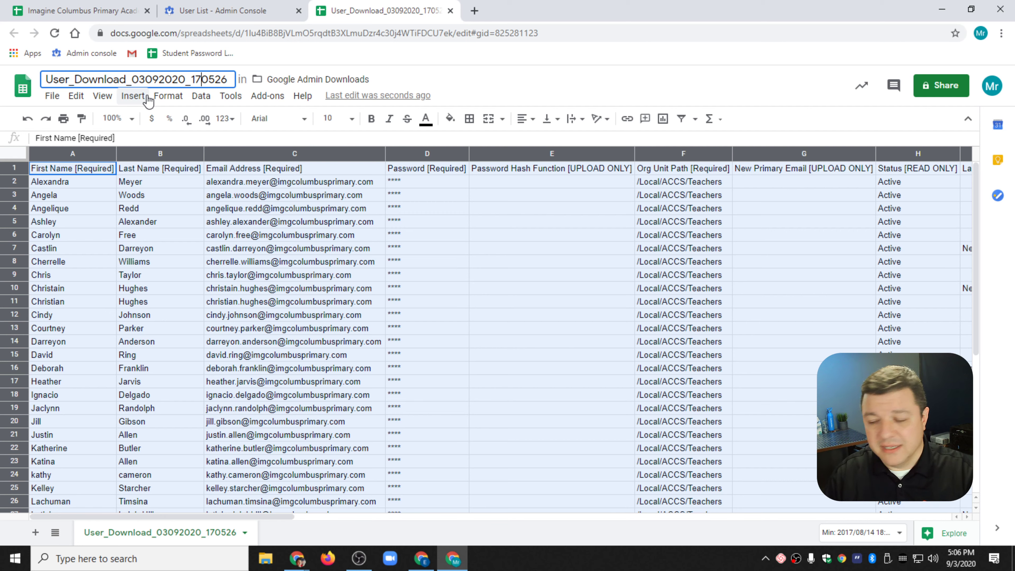
key("Right")
key("Right")
key("Right")
key("Right")
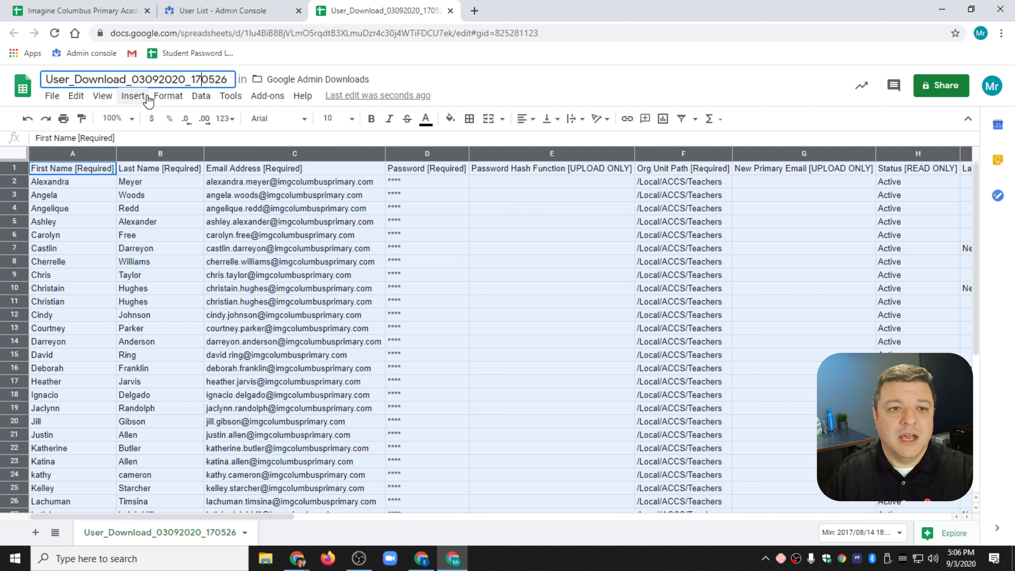
key("Left")
key("Left")
key("Left")
key("Left")
key("Left")
key("Left")
key("Left")
key("Left")
key("Left")
key("Left")
key("Left")
key("Left")
key("Left")
key("Left")
key("Left")
key("Left")
key("Left")
key("Left")
key("Left")
key("Left")
key("Right")
key("Right")
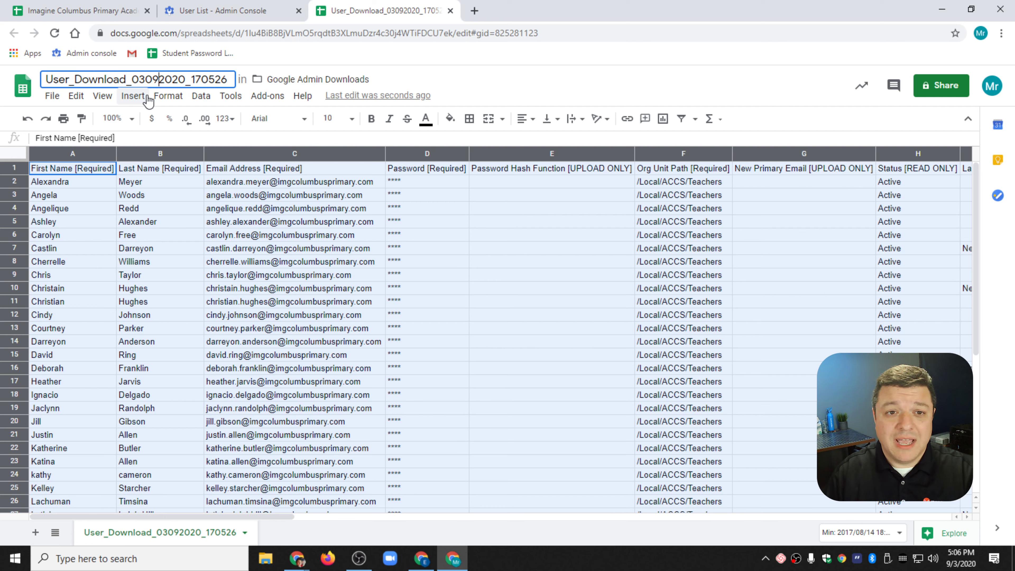
key("Right")
key("Right")
key("Right")
key("Right")
key("Right")
key("Right")
key("Right")
key("Right")
key("Right")
key("Right")
key("Right")
type("- F")
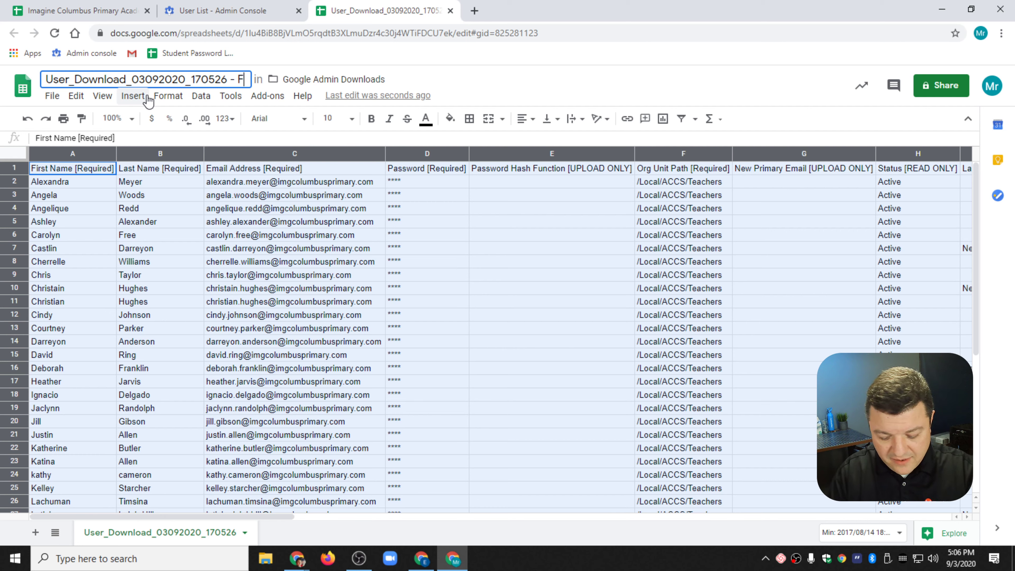
type("ake T")
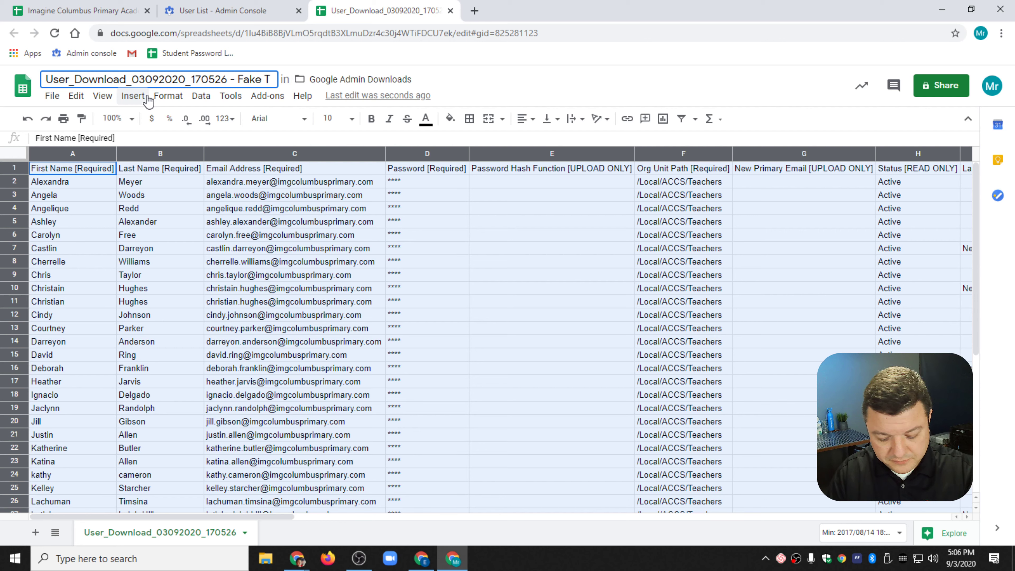
type("eacher List")
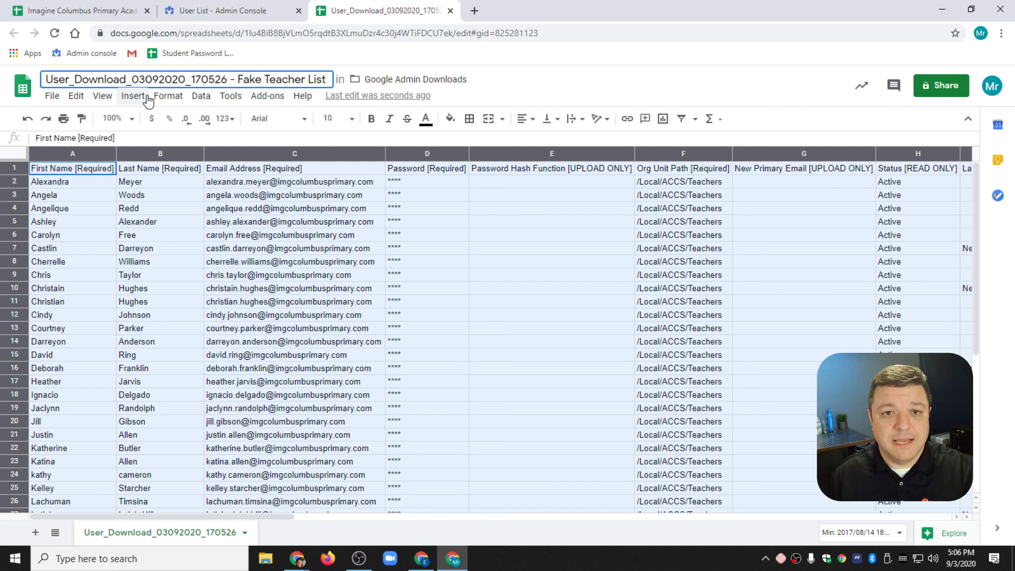
key("Return")
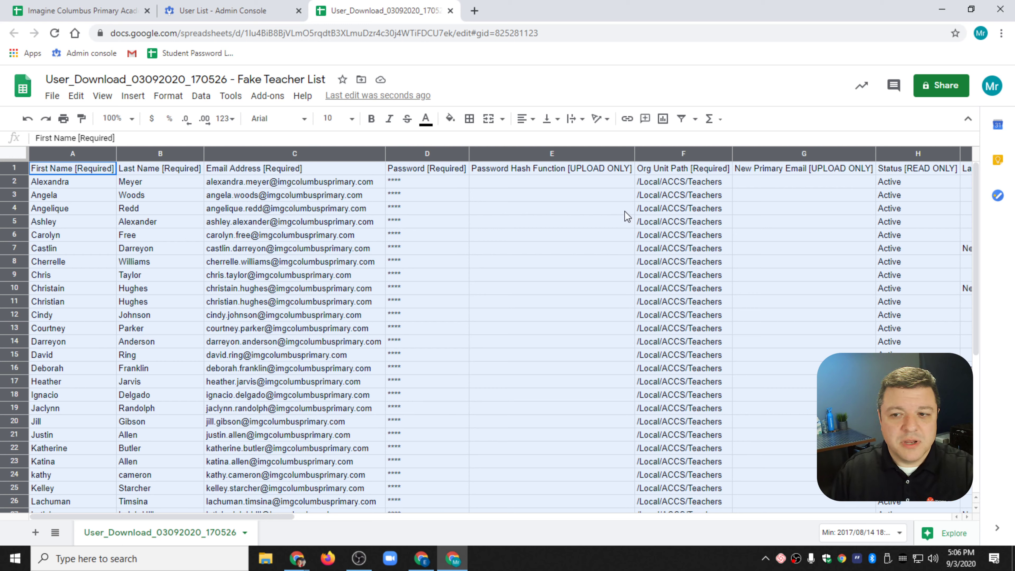
- Freeze the header row of the user list and scroll through the rows to check it
scroll(704, 344, "down", 6)
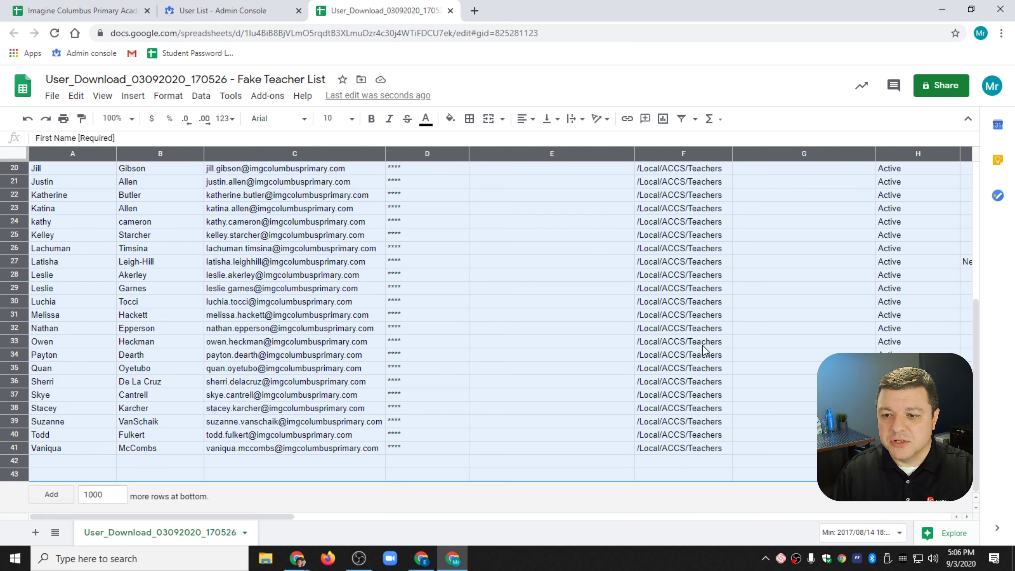
scroll(704, 350, "up", 6)
left_click(694, 184)
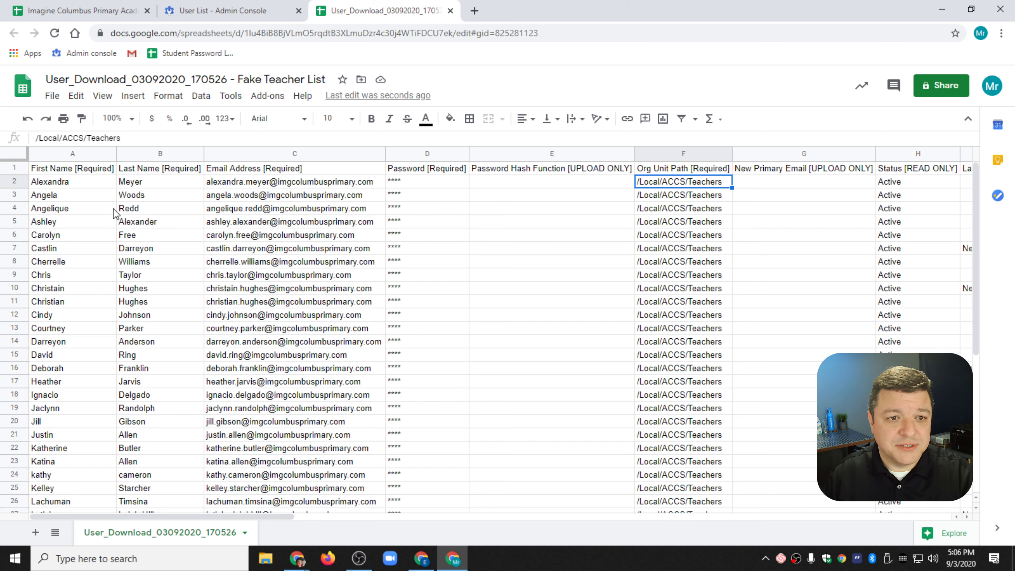
left_click(76, 182)
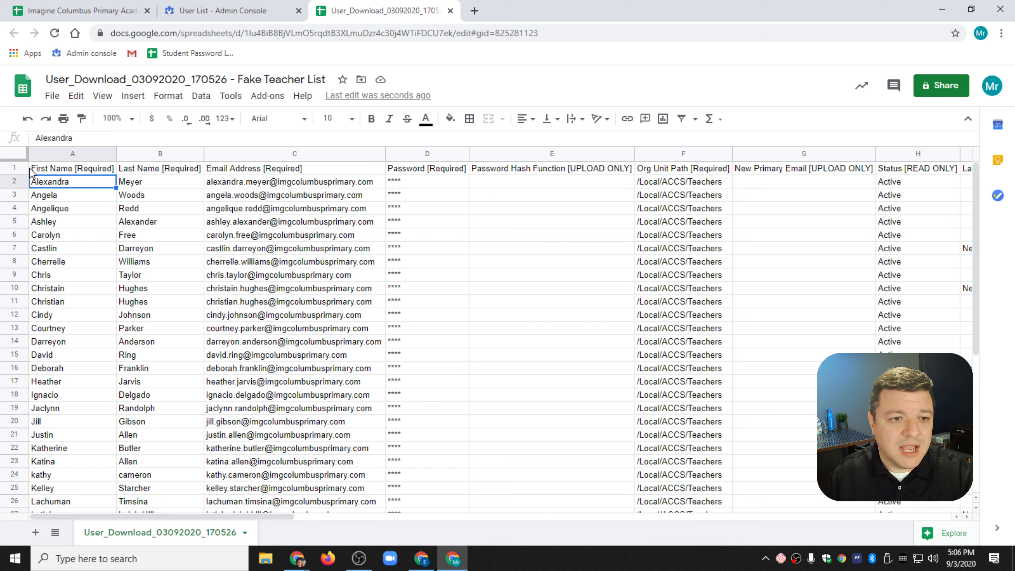
left_click_drag(13, 160, 15, 172)
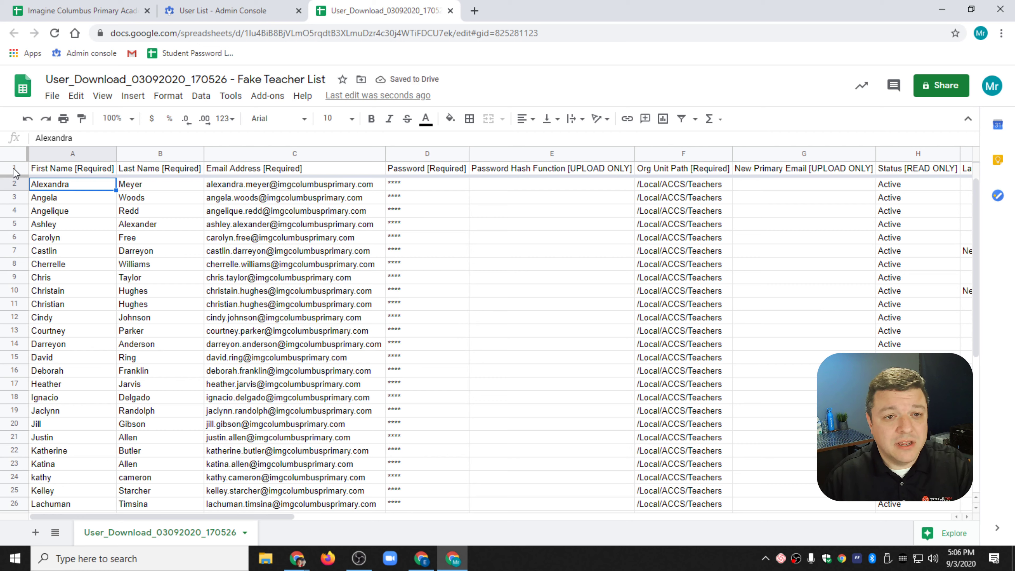
left_click(14, 168)
scroll(175, 286, "down", 5)
scroll(175, 286, "up", 5)
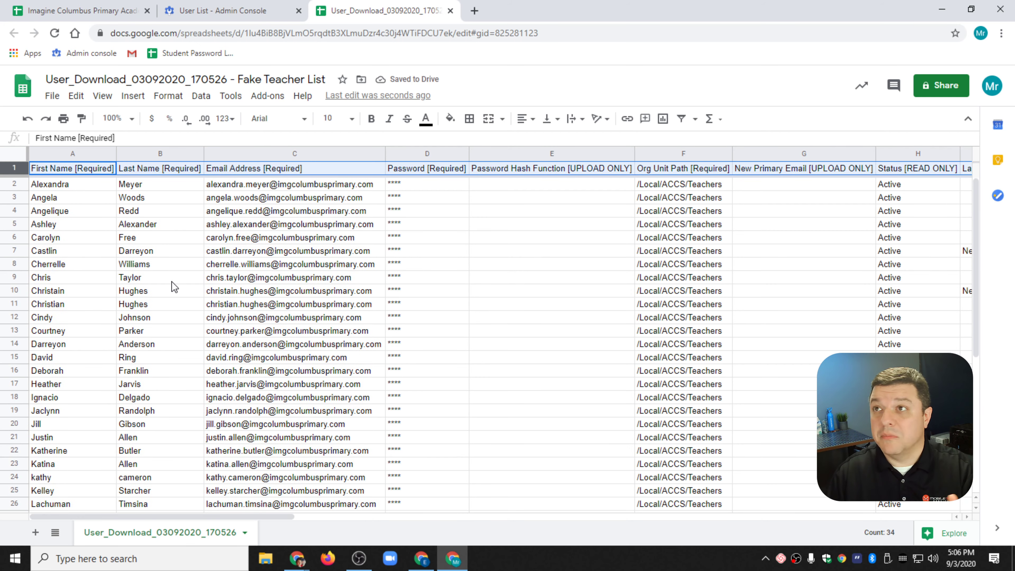
- Create a filter over the whole sheet and sort the rows by Last Name from A to Z
left_click(13, 159)
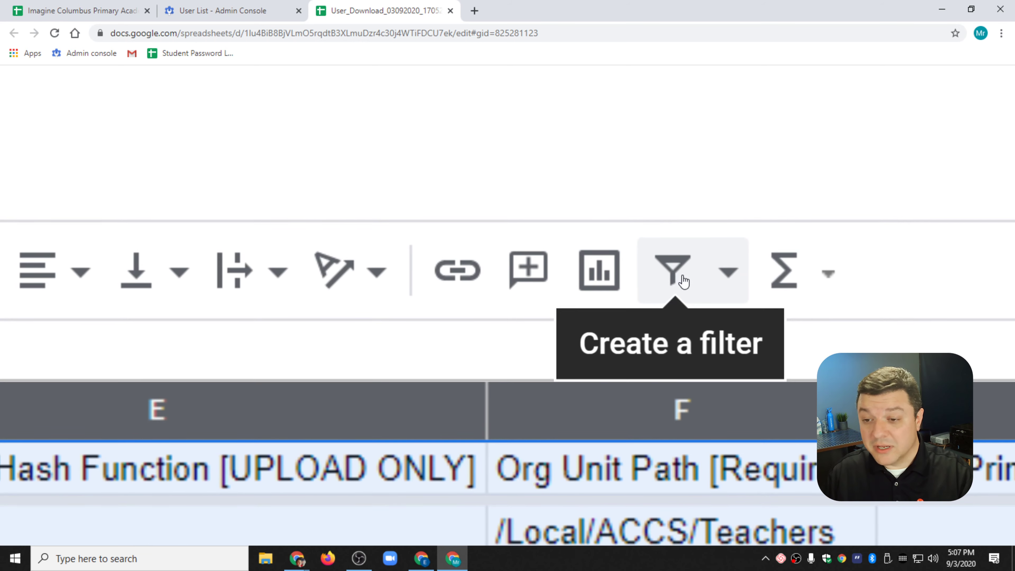
left_click(683, 281)
left_click(197, 168)
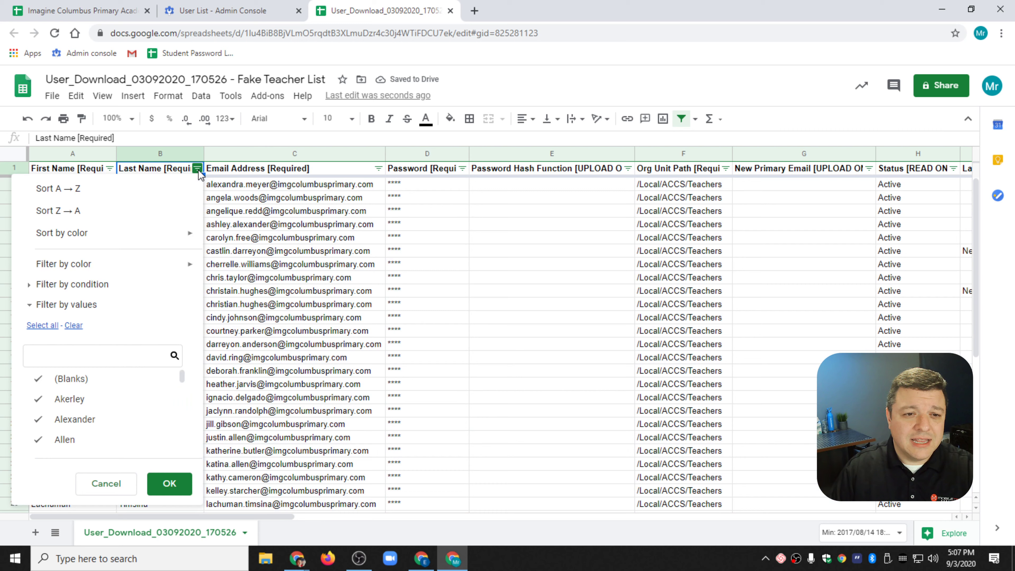
left_click(163, 192)
scroll(158, 215, "down", 4)
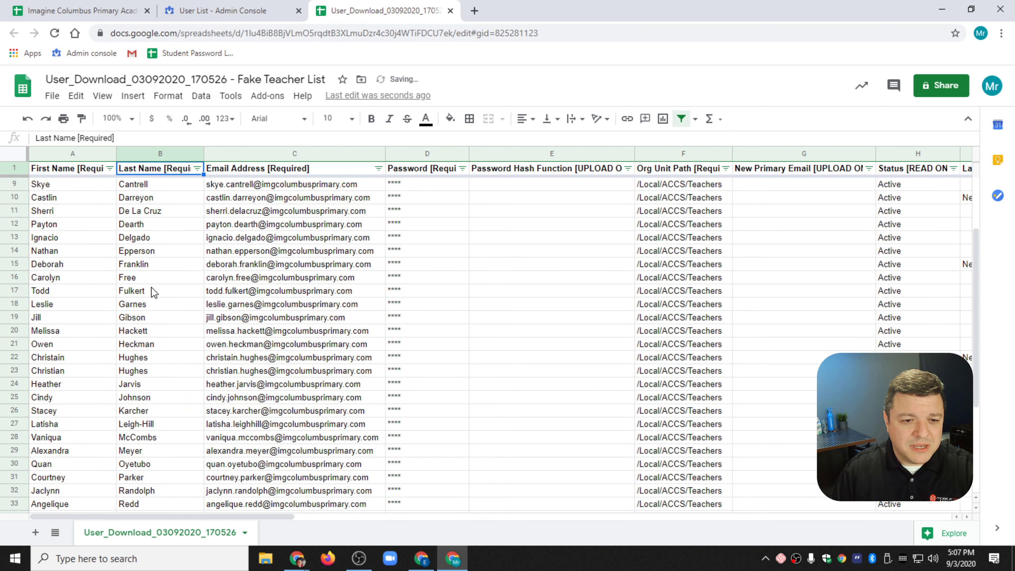
scroll(156, 319, "down", 3)
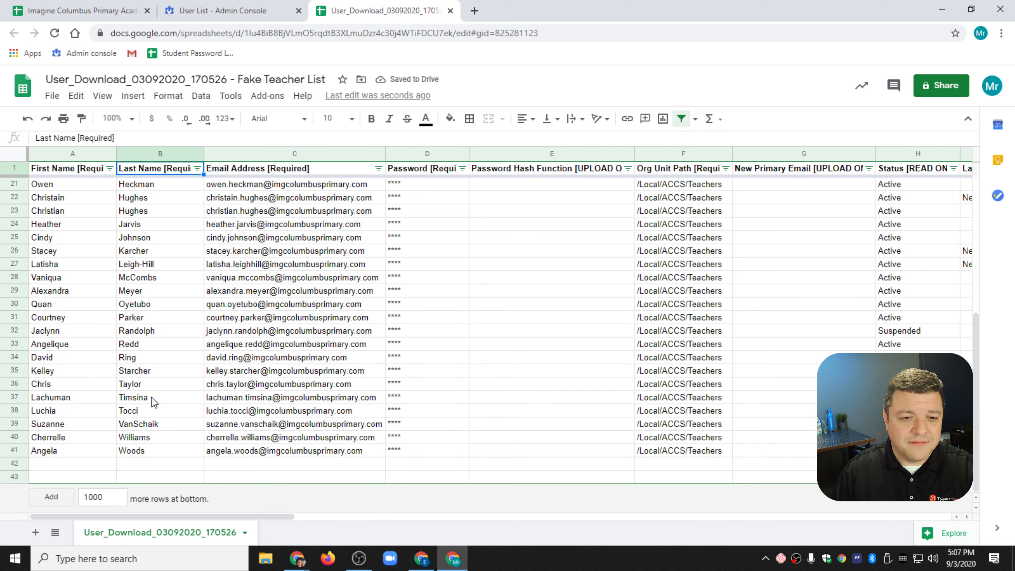
scroll(154, 383, "up", 2)
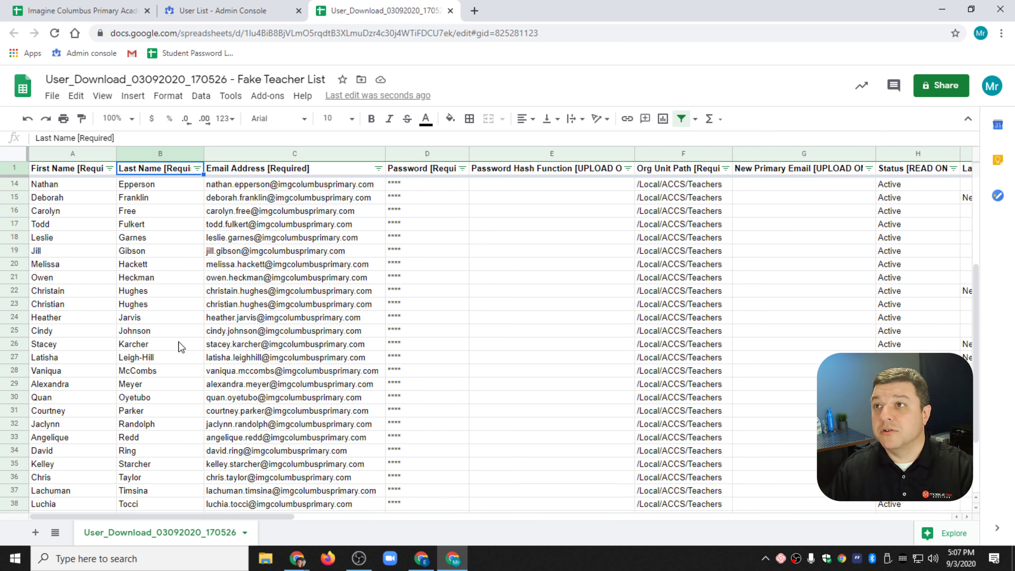
scroll(177, 338, "up", 4)
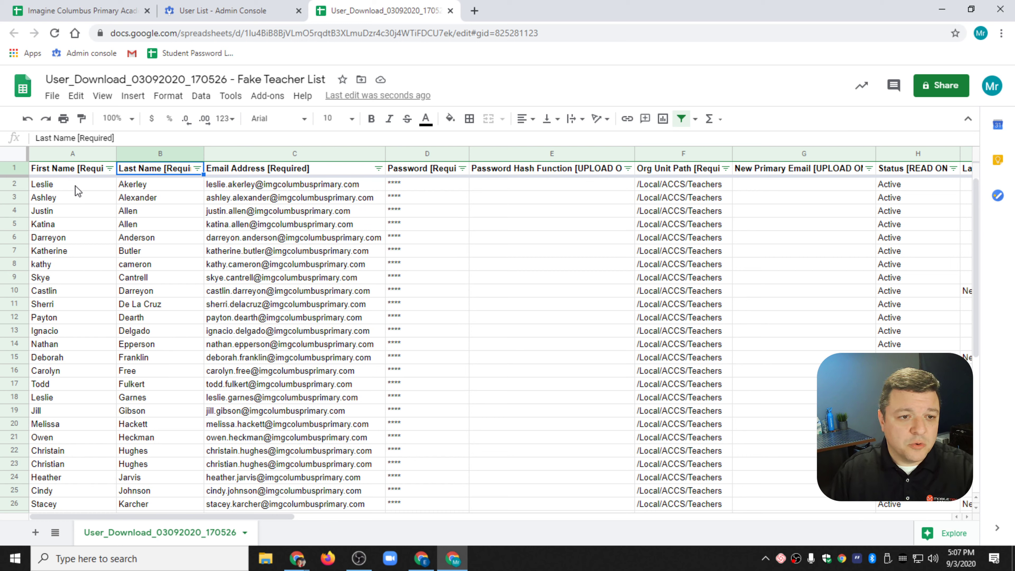
- Delete row 32, which holds the suspended teacher account, and look over the remaining columns
left_click_drag(75, 185, 80, 449)
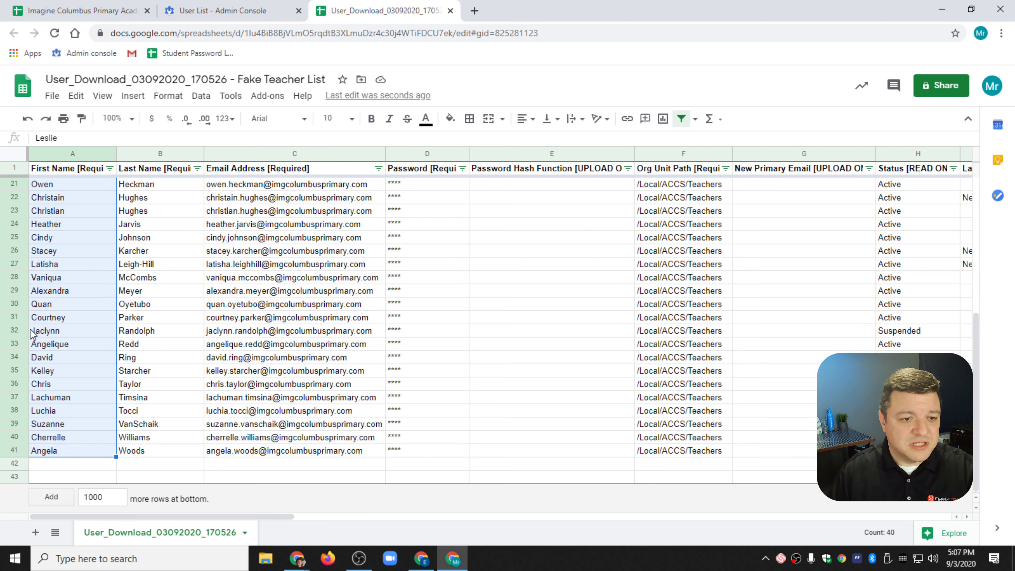
right_click(15, 330)
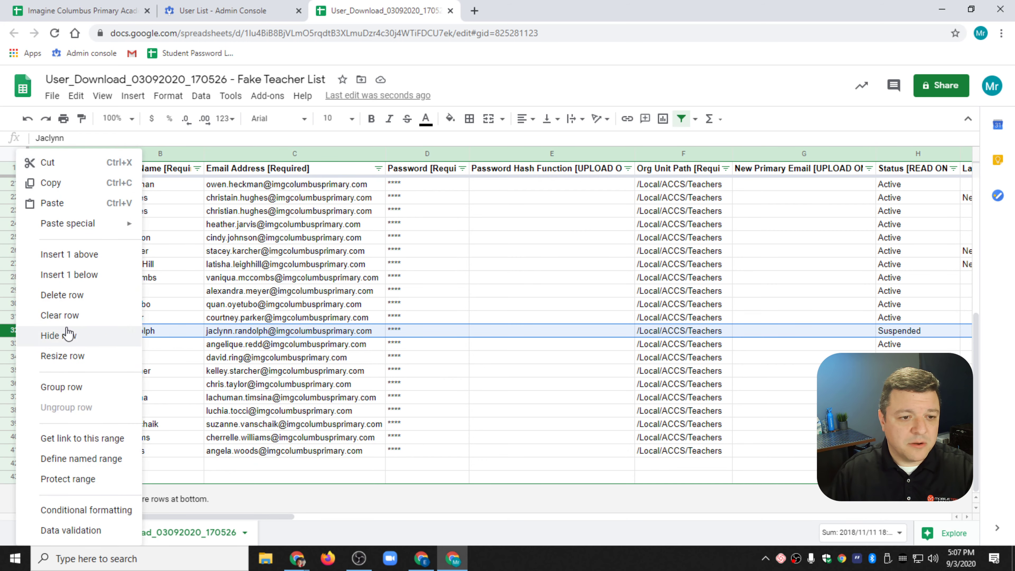
left_click(70, 296)
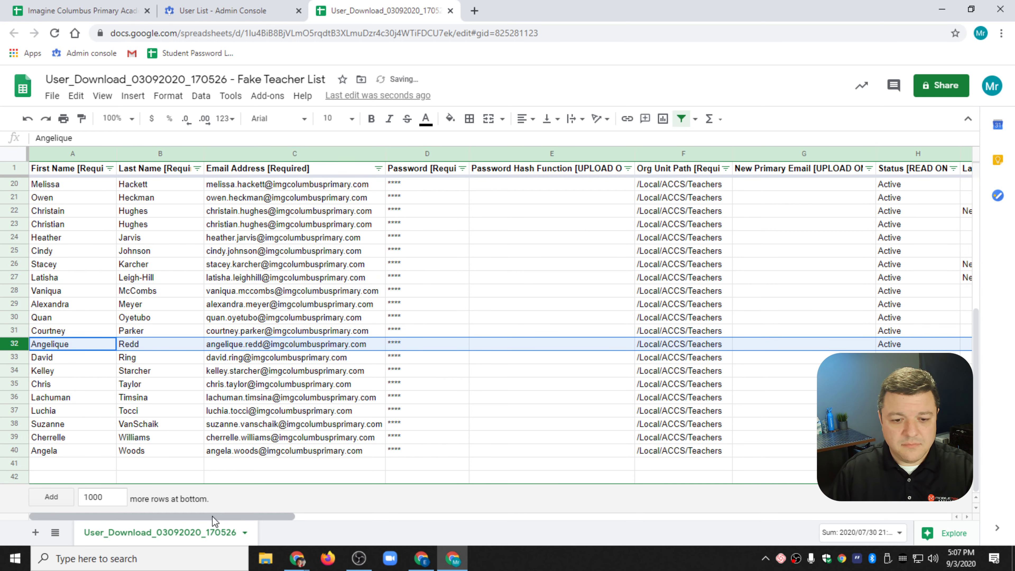
left_click_drag(215, 516, 357, 526)
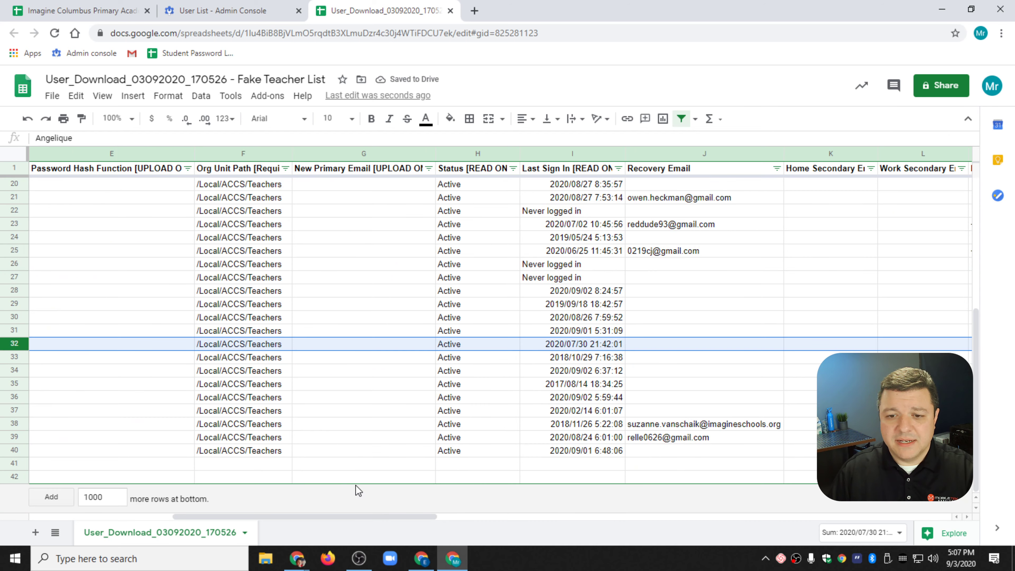
left_click_drag(357, 516, 216, 516)
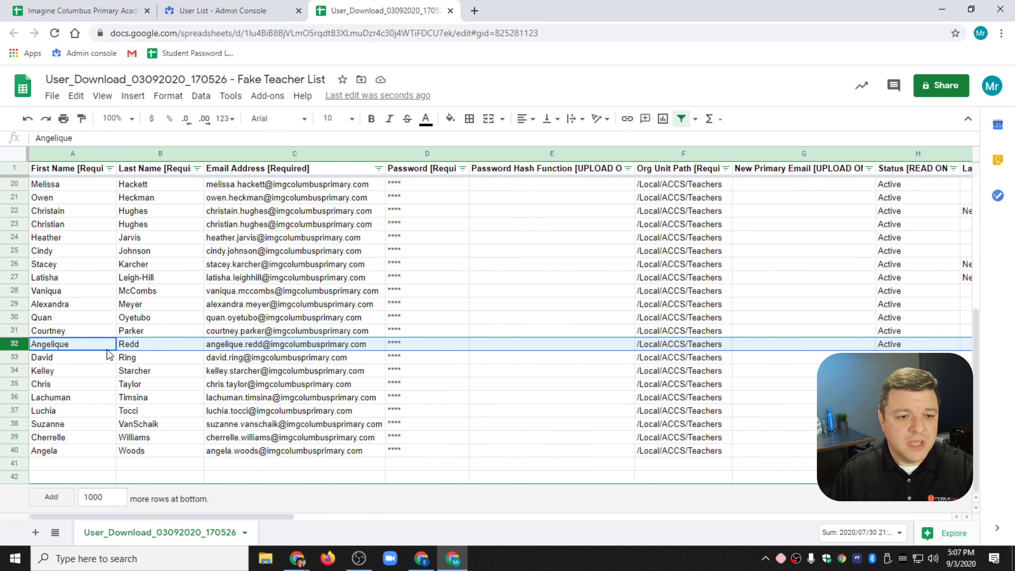
- Replace the first name in cell A2 with Student
left_click(80, 344)
scroll(60, 224, "up", 6)
left_click(70, 188)
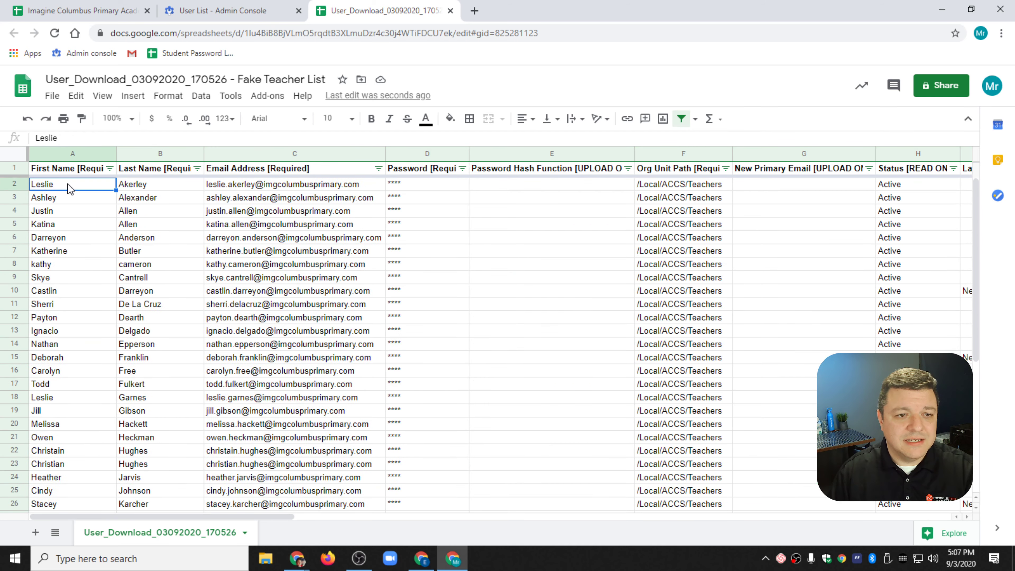
type("Student")
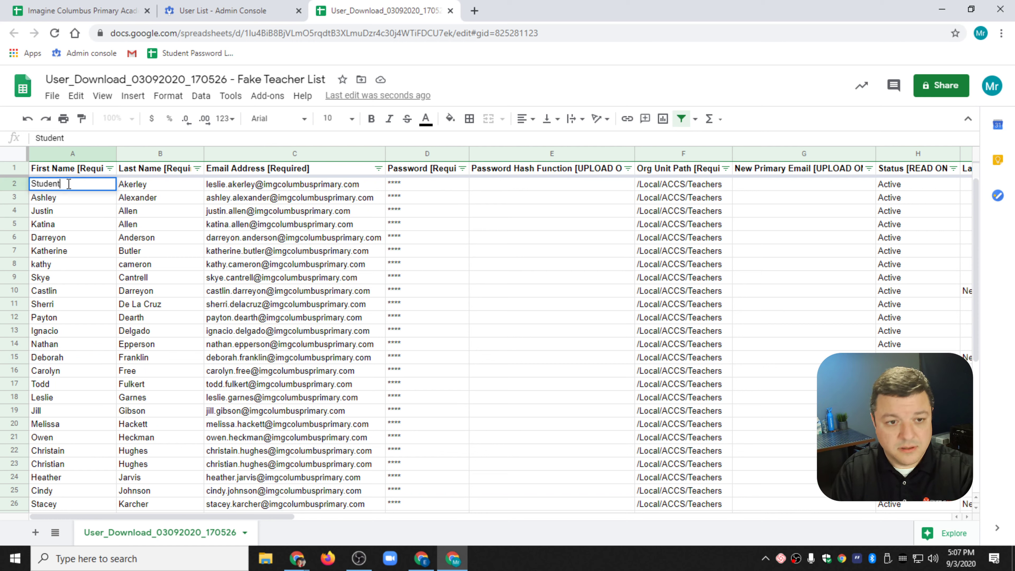
key("Left")
key("Right")
key("Left")
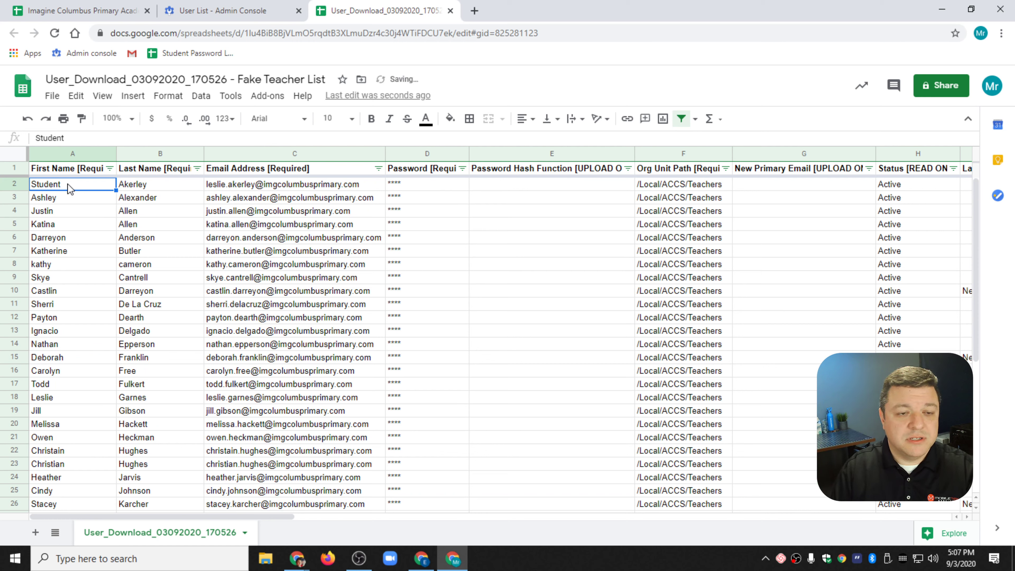
- Change the entry in cell A2 to $tudent and fill it down the First Name column through row 40
double_click(68, 184)
key("Home")
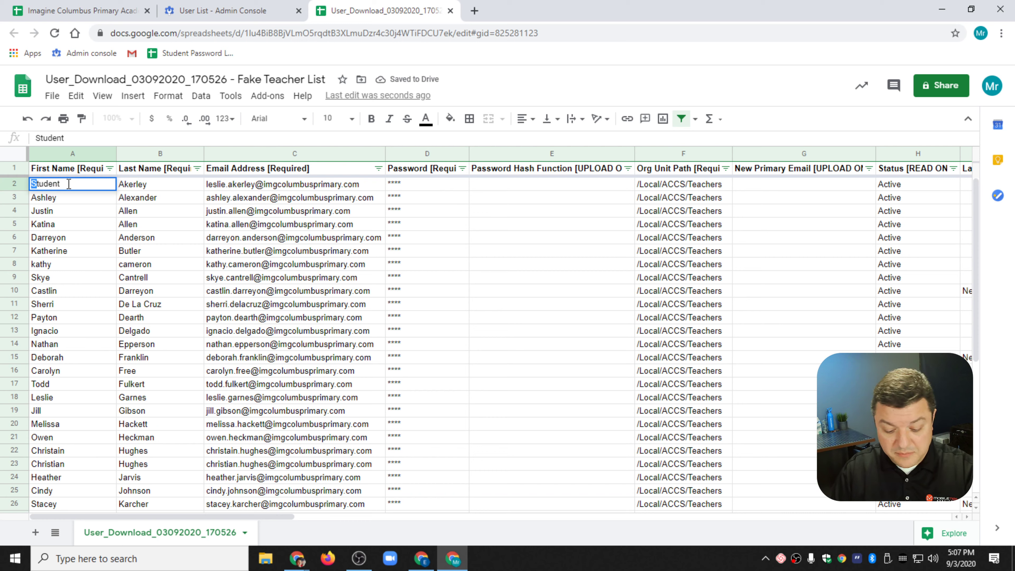
type("$")
key("Return")
key("Up")
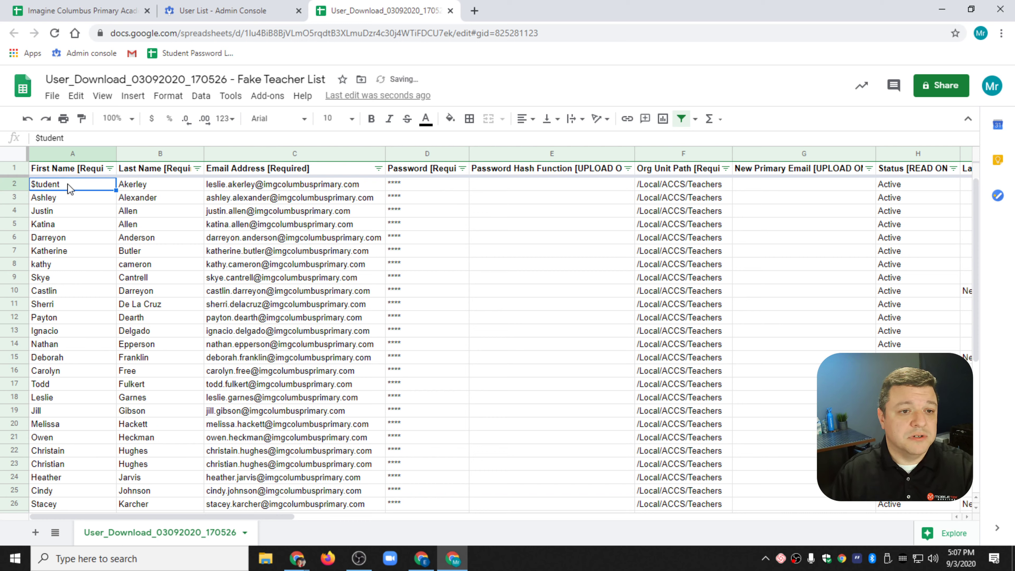
left_click_drag(116, 191, 105, 458)
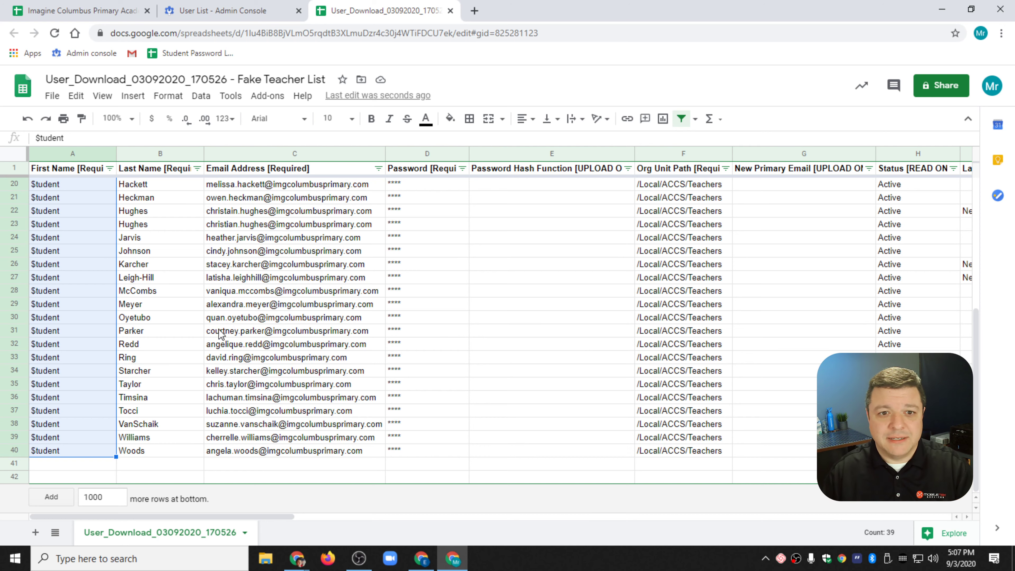
scroll(232, 325, "up", 6)
double_click(277, 187)
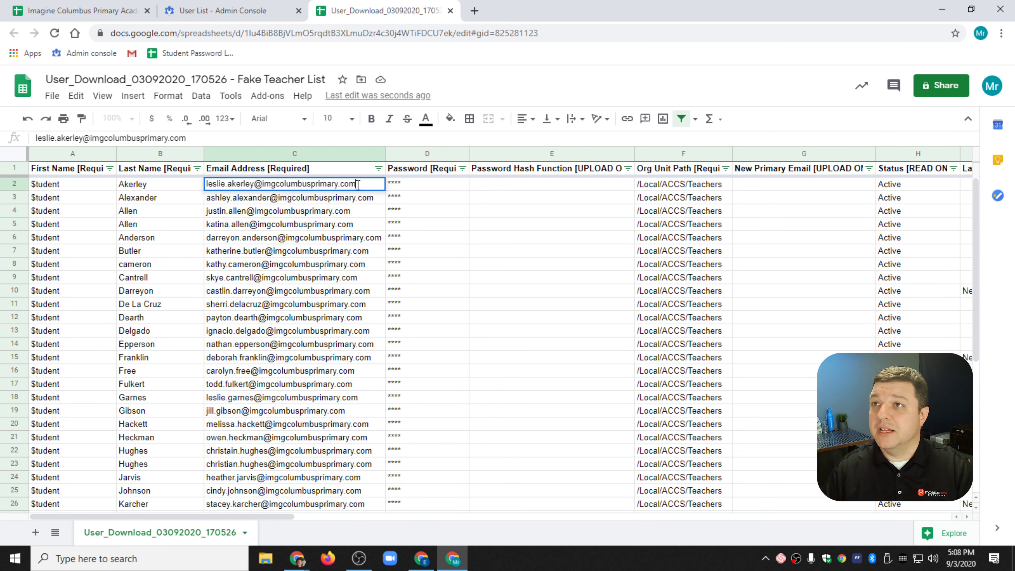
left_click_drag(359, 186, 259, 196)
key("ctrl+c")
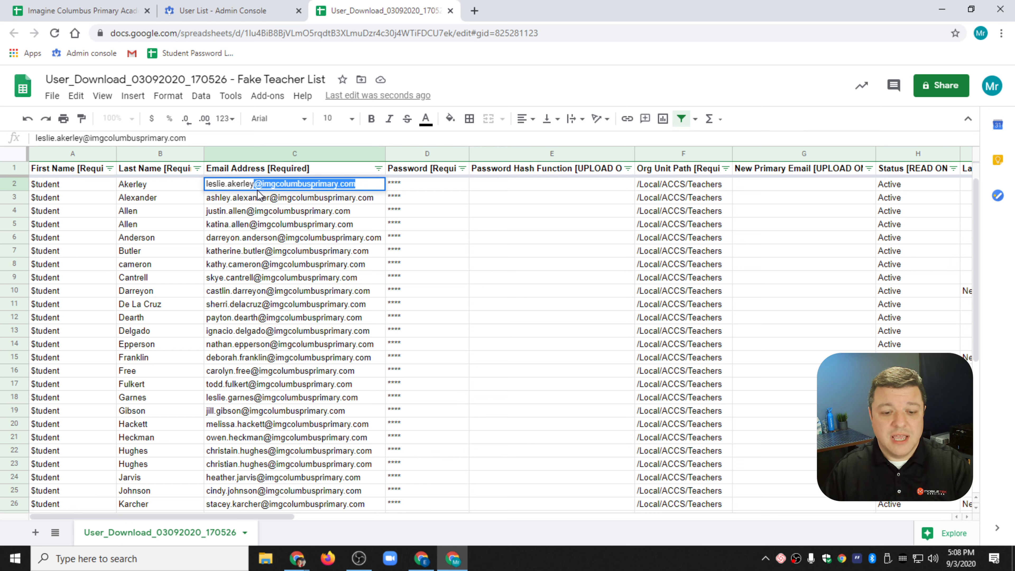
- Clear all entries below the header row in the Email Address and Password columns
left_click(274, 261)
left_click(296, 191)
key("Delete")
left_click_drag(408, 186, 361, 477)
key("Delete")
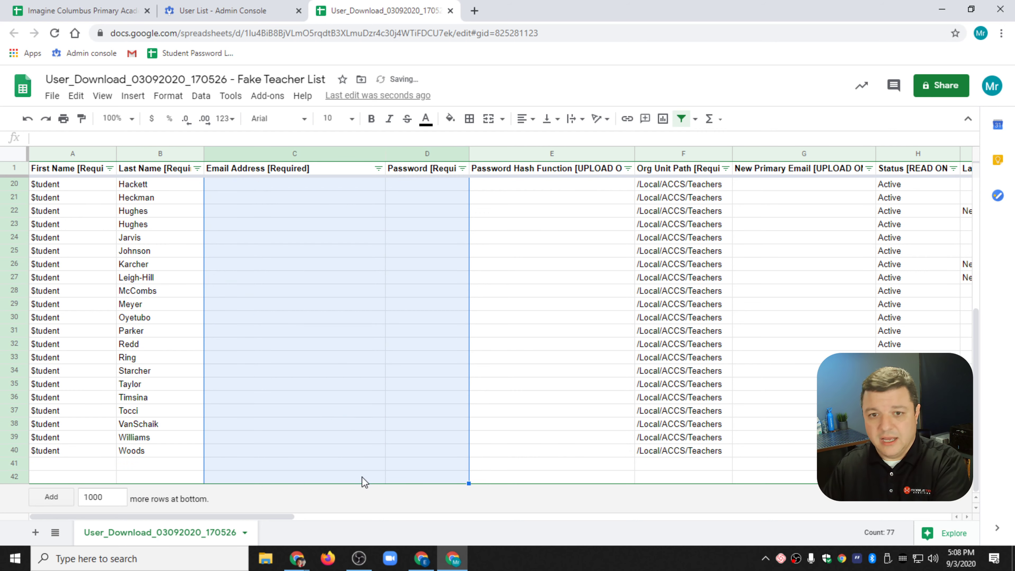
scroll(351, 399, "up", 6)
left_click(268, 182)
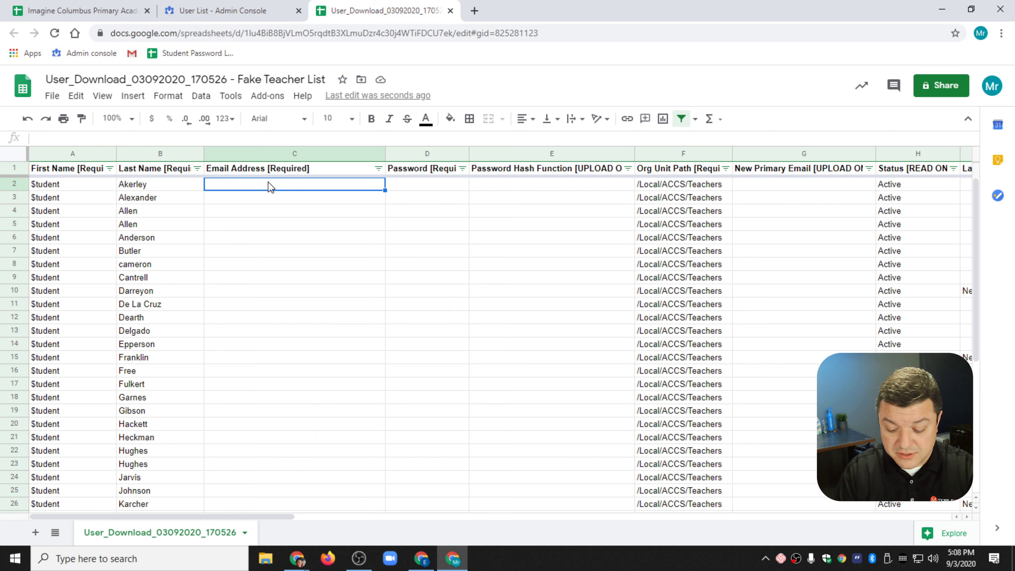
type("=")
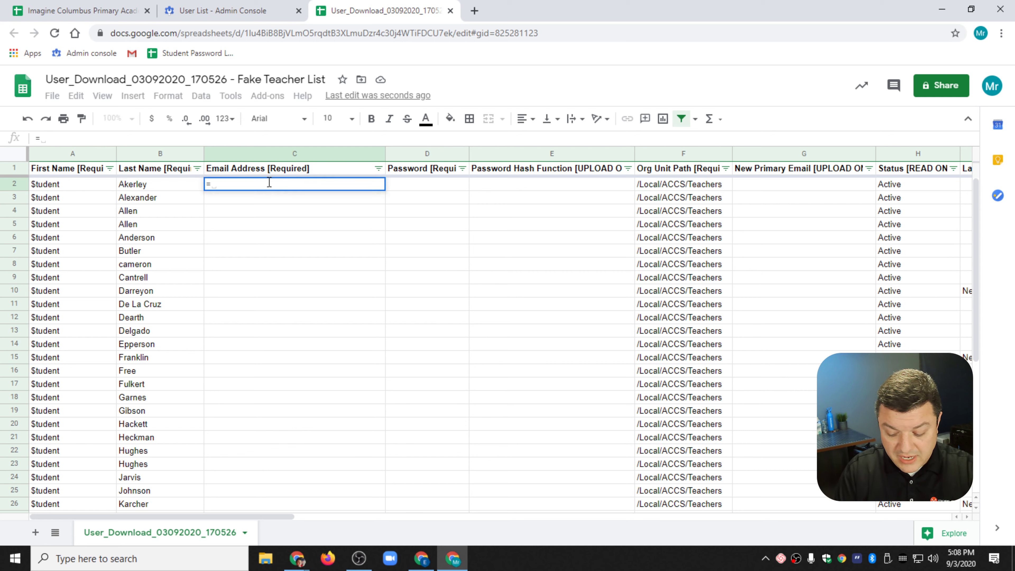
type("\"")
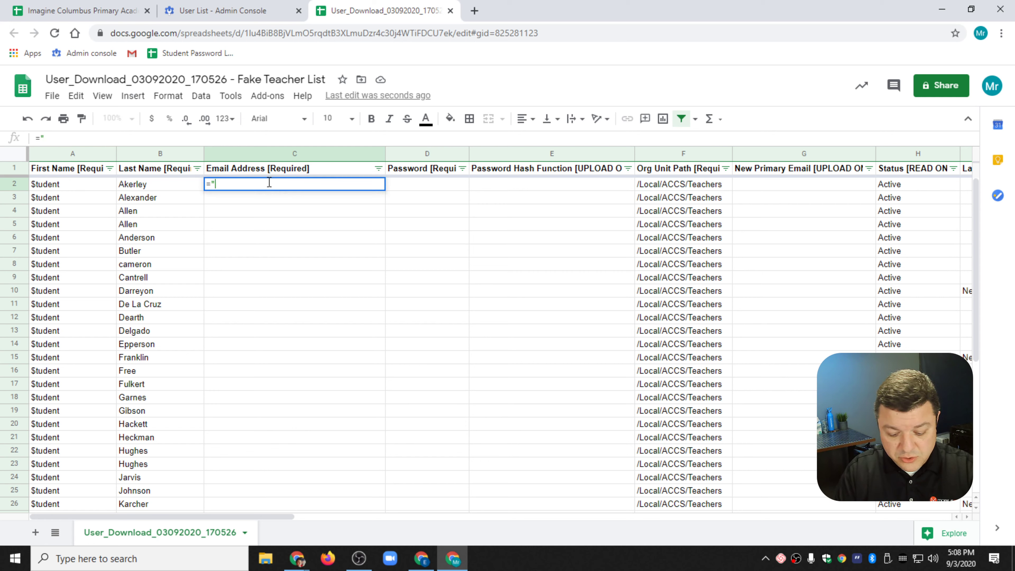
type("student")
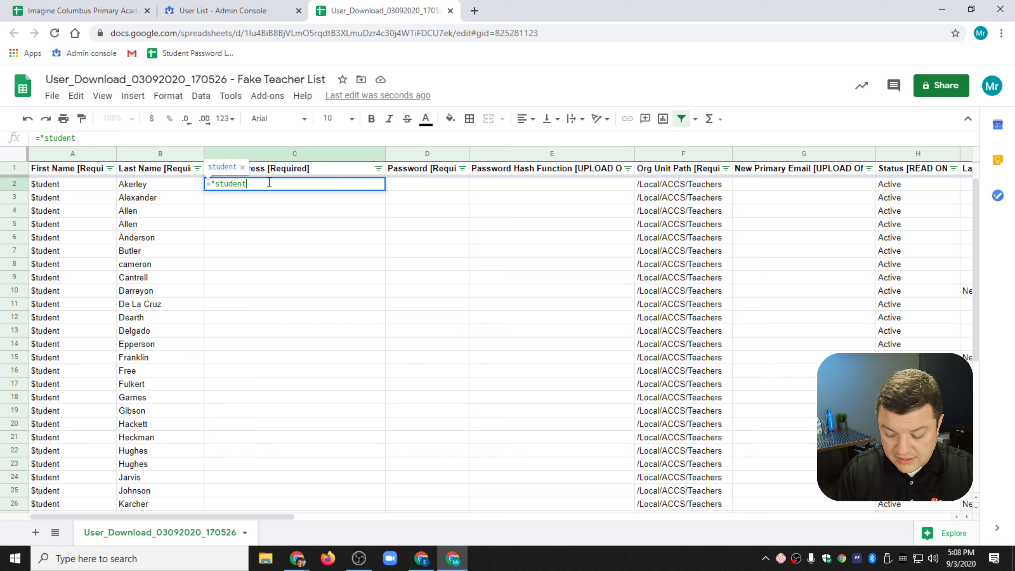
type(".")
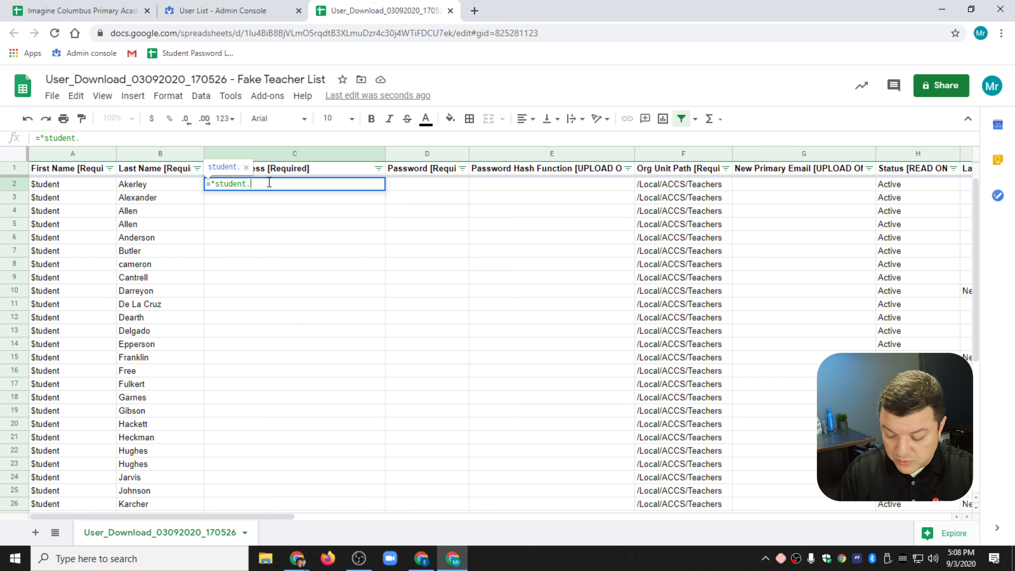
type("\"&")
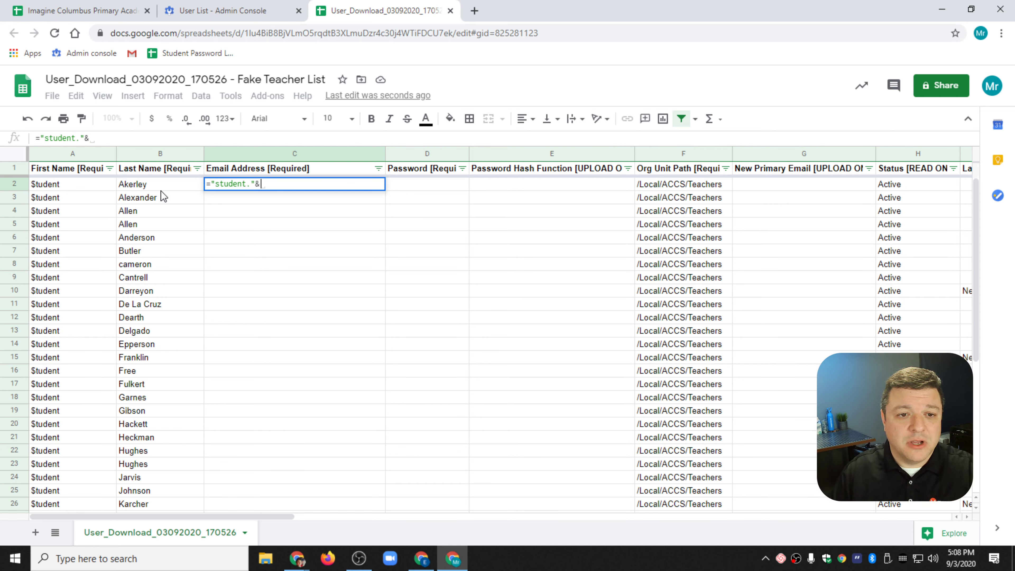
left_click(147, 187)
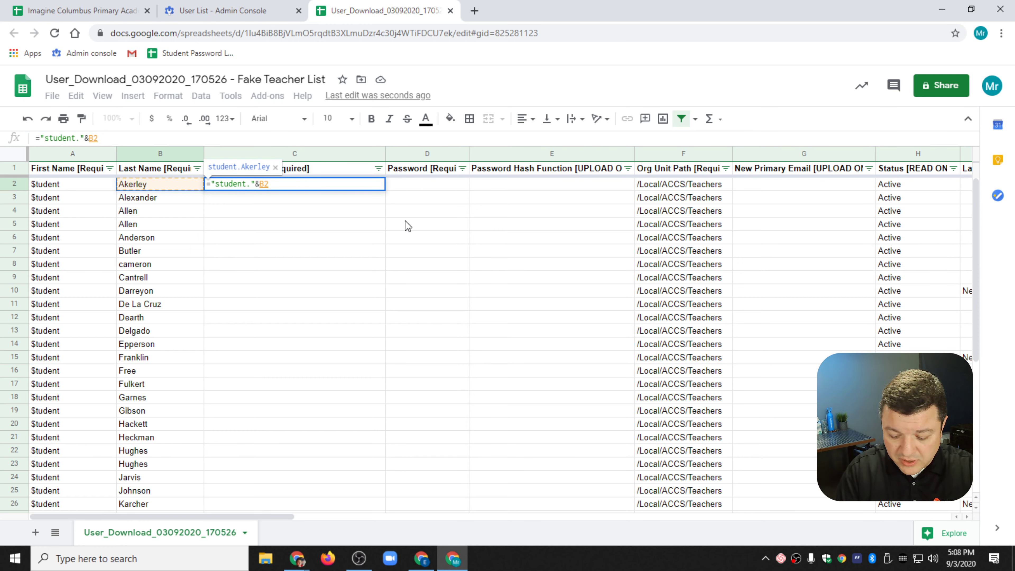
type("&")
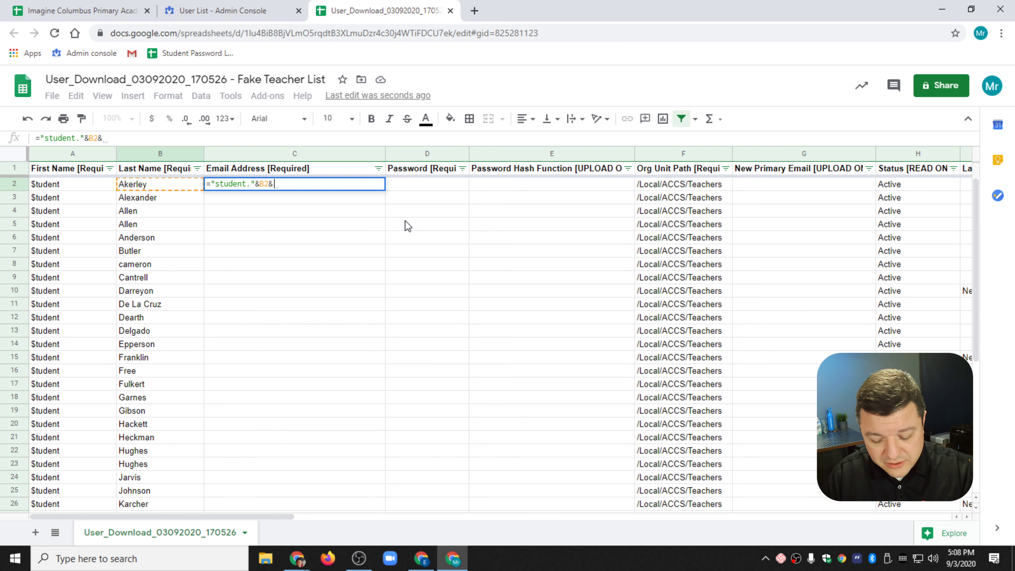
type("\"")
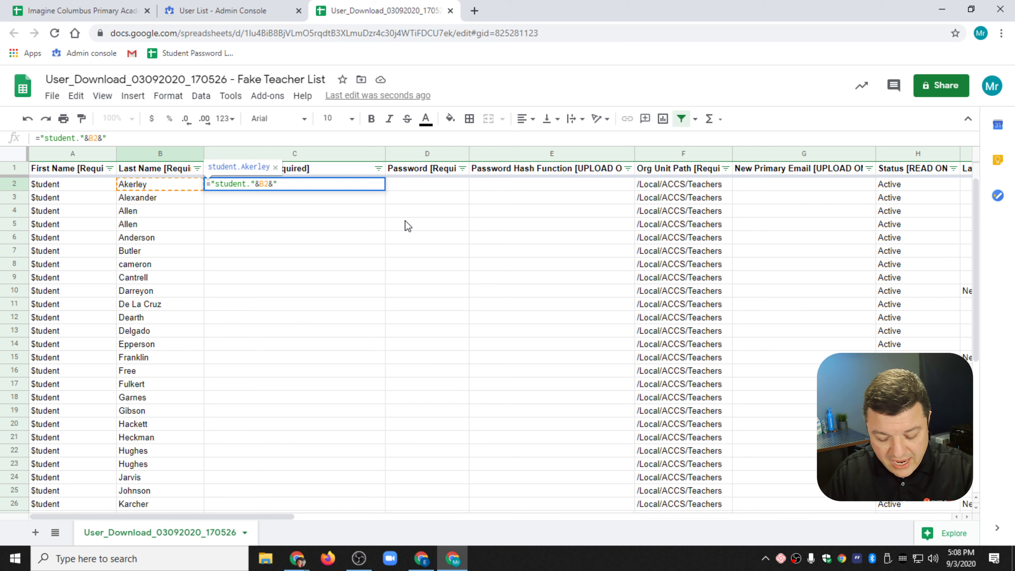
key("ctrl+v")
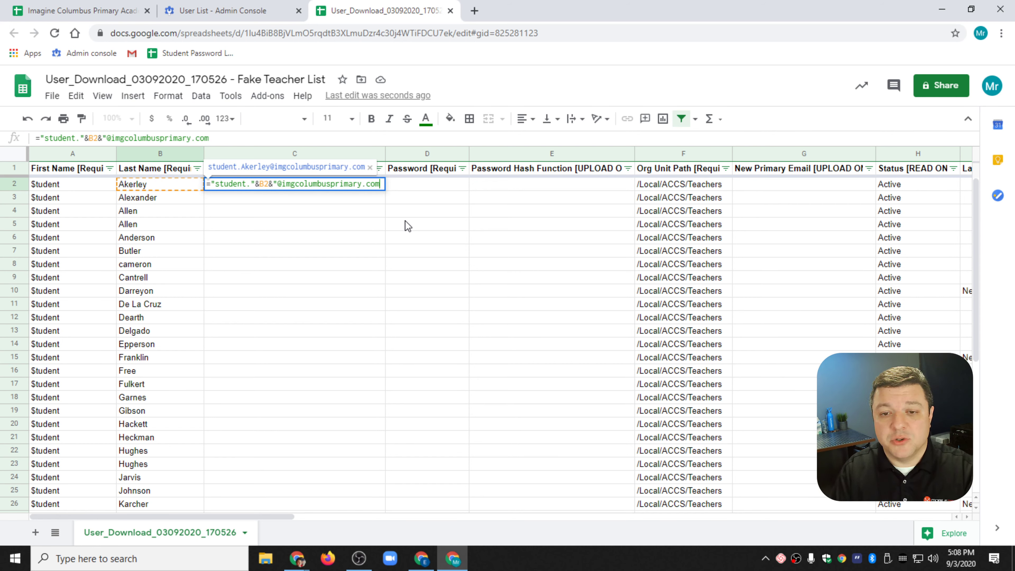
type("\"")
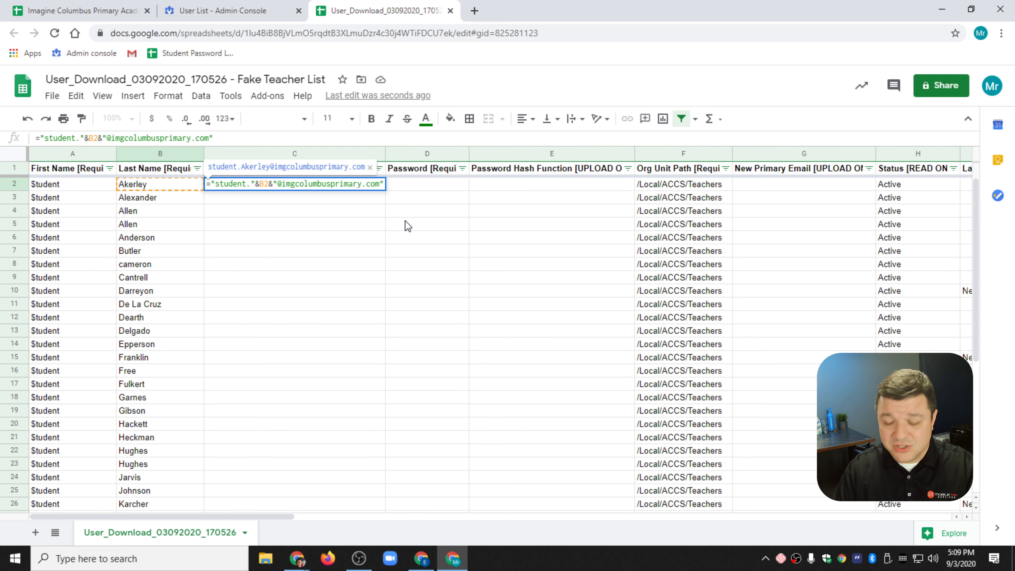
key("Return")
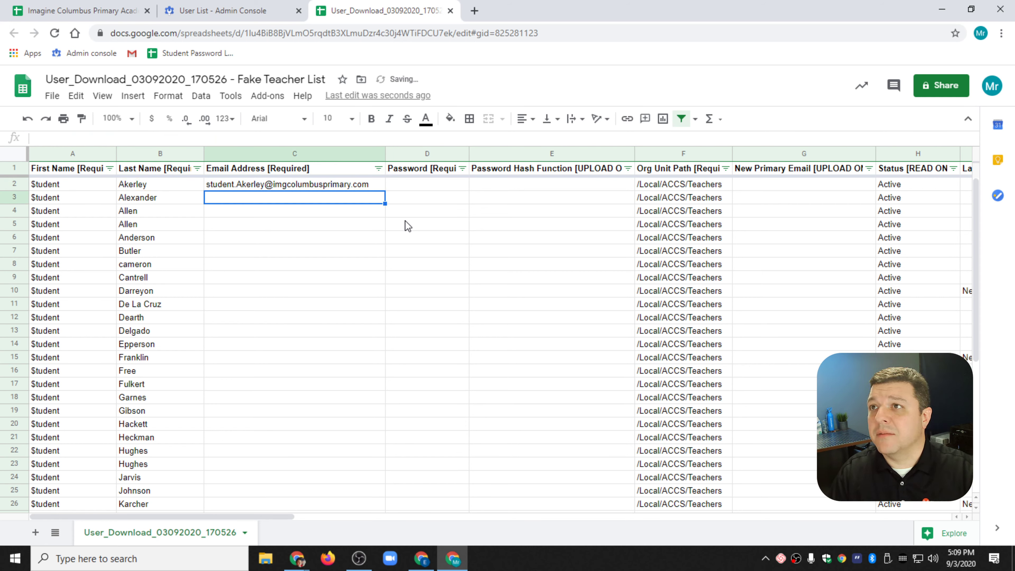
- Wrap the B2 reference in the C2 email formula with the lower() function
left_click(312, 184)
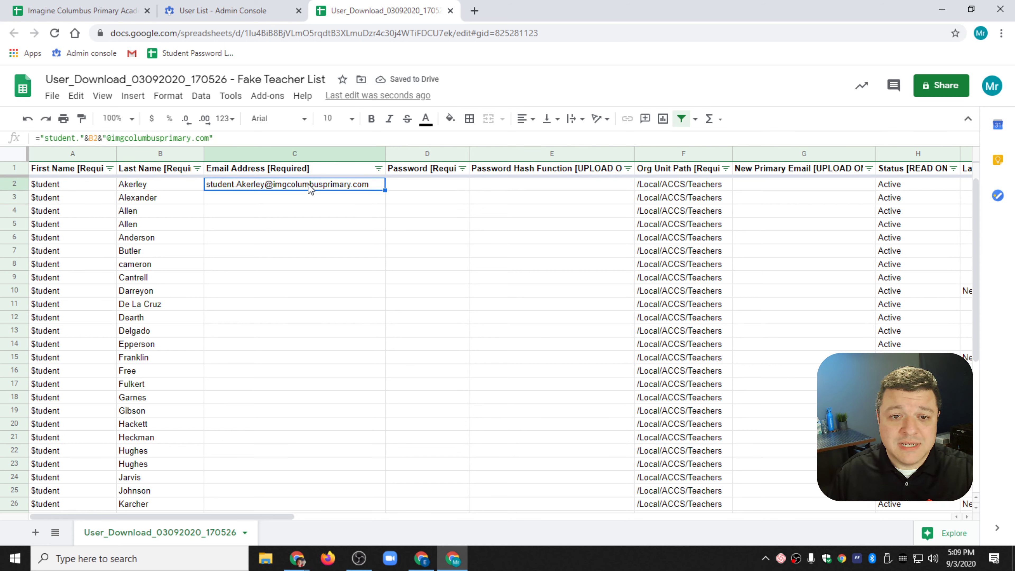
left_click(90, 139)
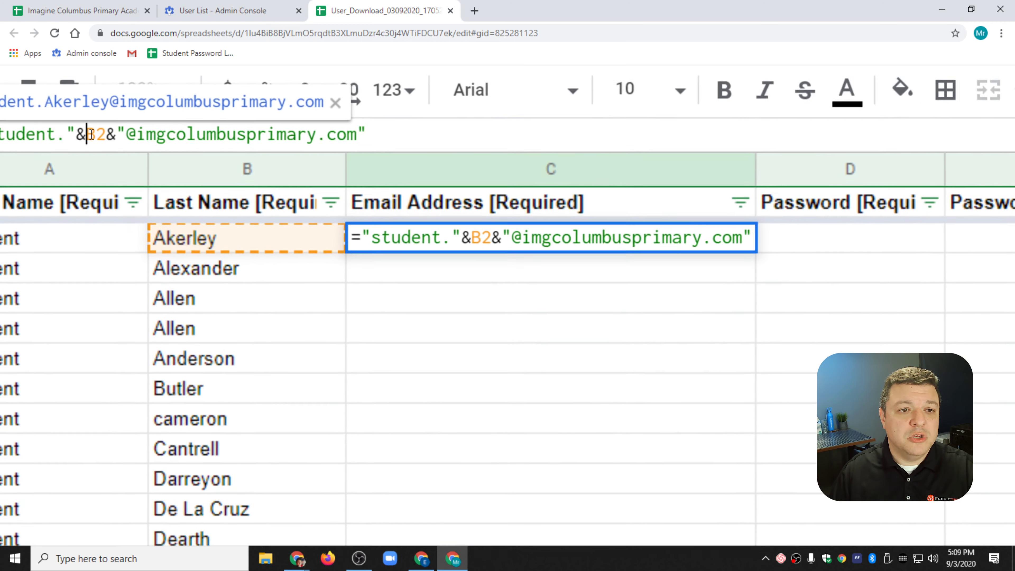
scroll(92, 135, "up", 1)
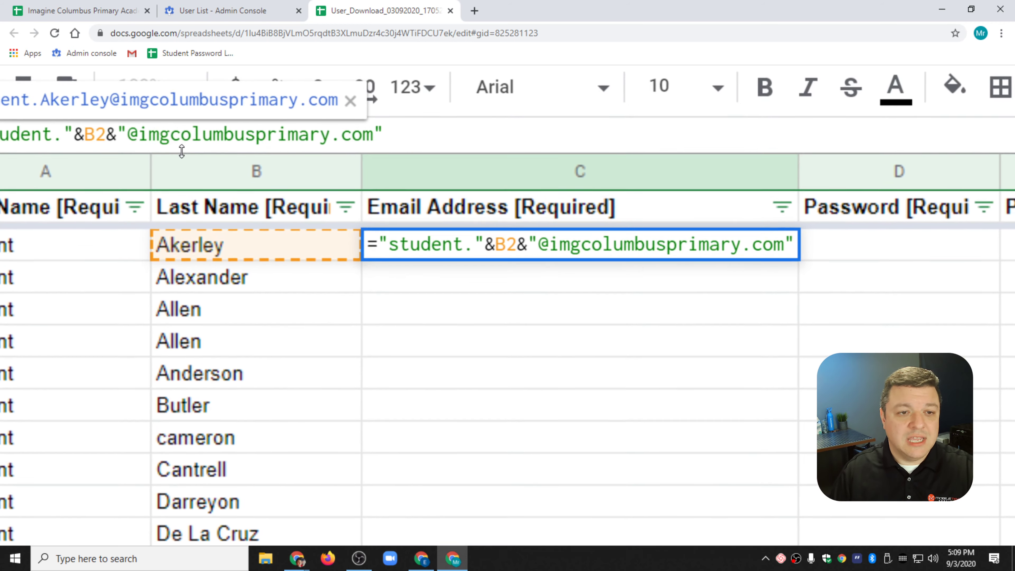
scroll(92, 180, "right", 1)
scroll(90, 177, "left", 1)
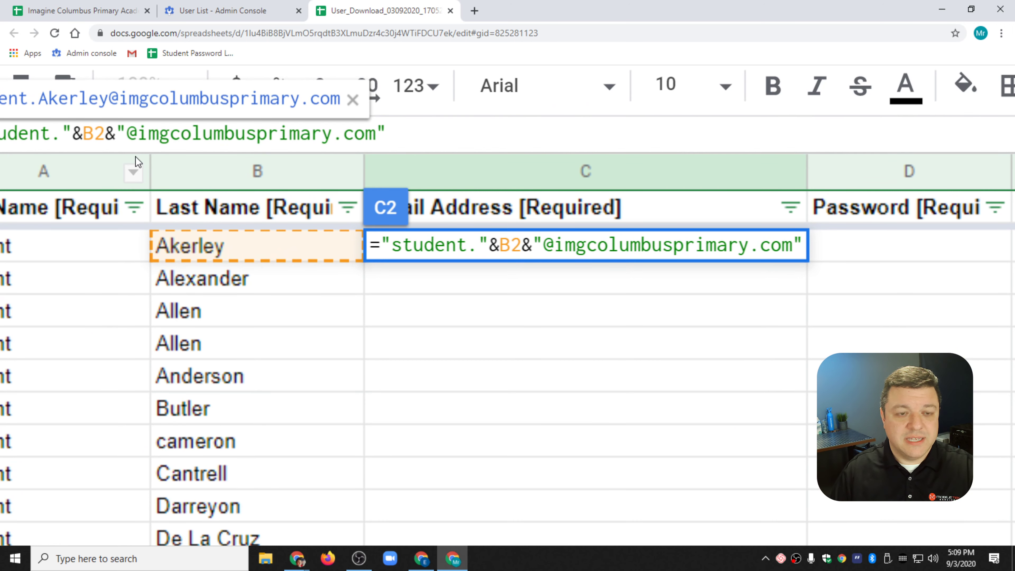
type("lo")
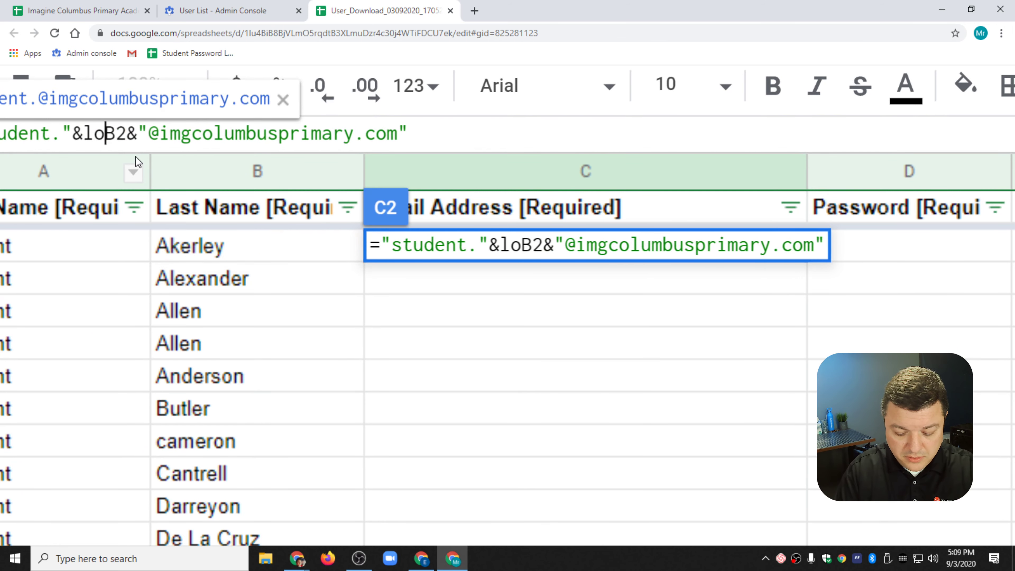
type("wer(")
key("Right")
key("Right")
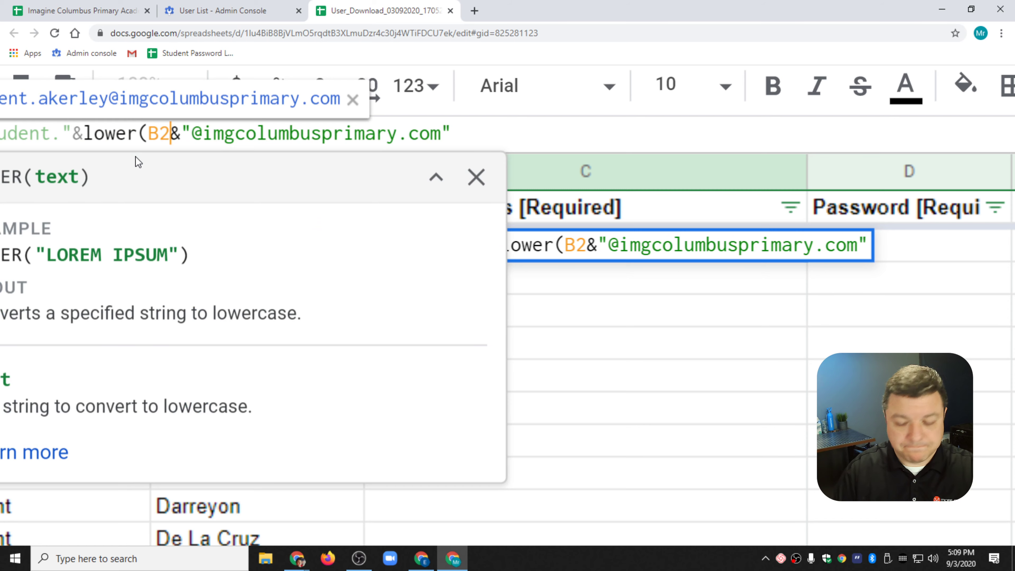
type(")")
key("Return")
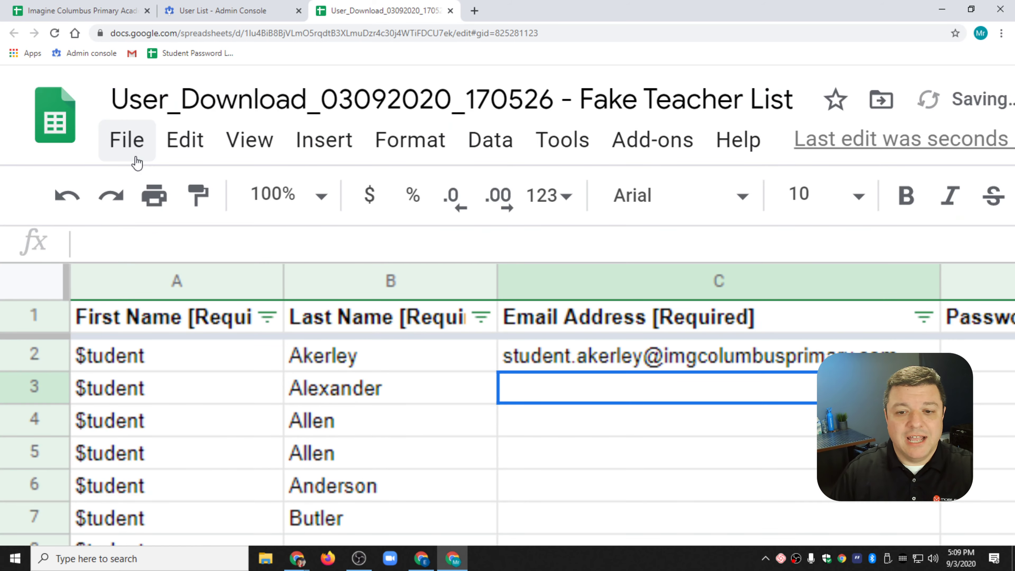
scroll(587, 351, "down", 2)
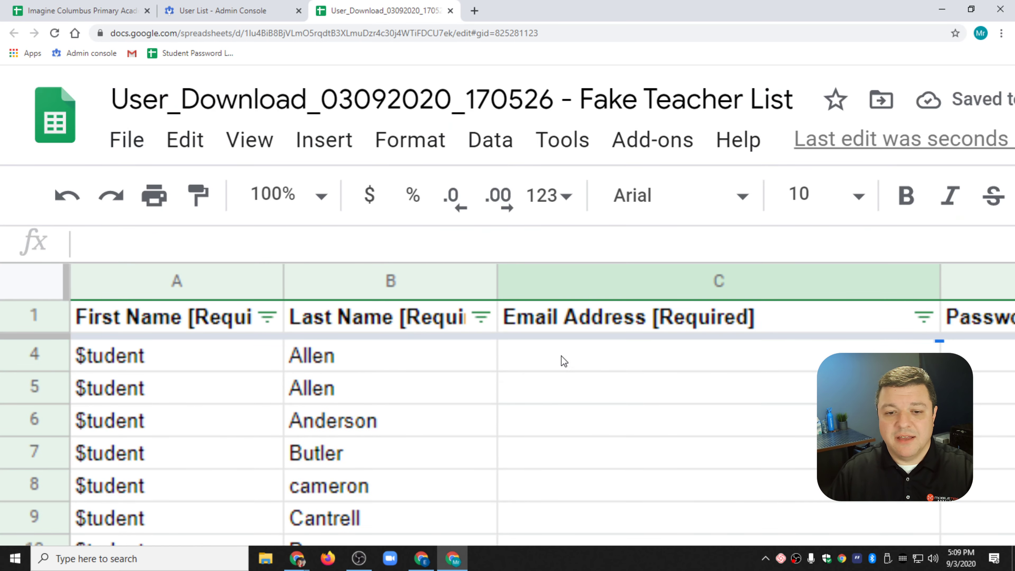
scroll(520, 362, "right", 10)
scroll(400, 363, "left", 5)
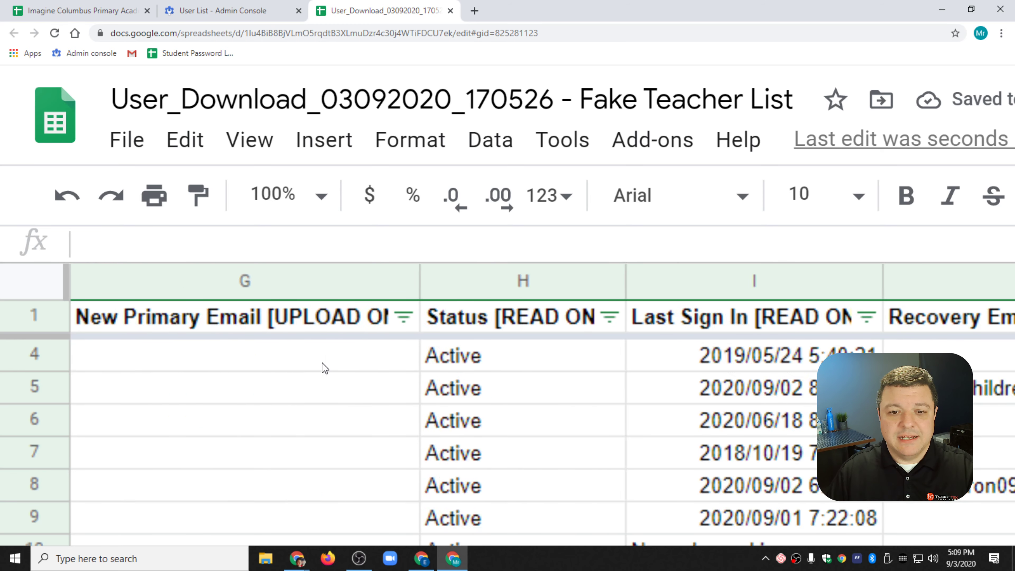
scroll(330, 363, "left", 5)
scroll(332, 364, "down", 1)
scroll(306, 268, "up", 2)
left_click(297, 242)
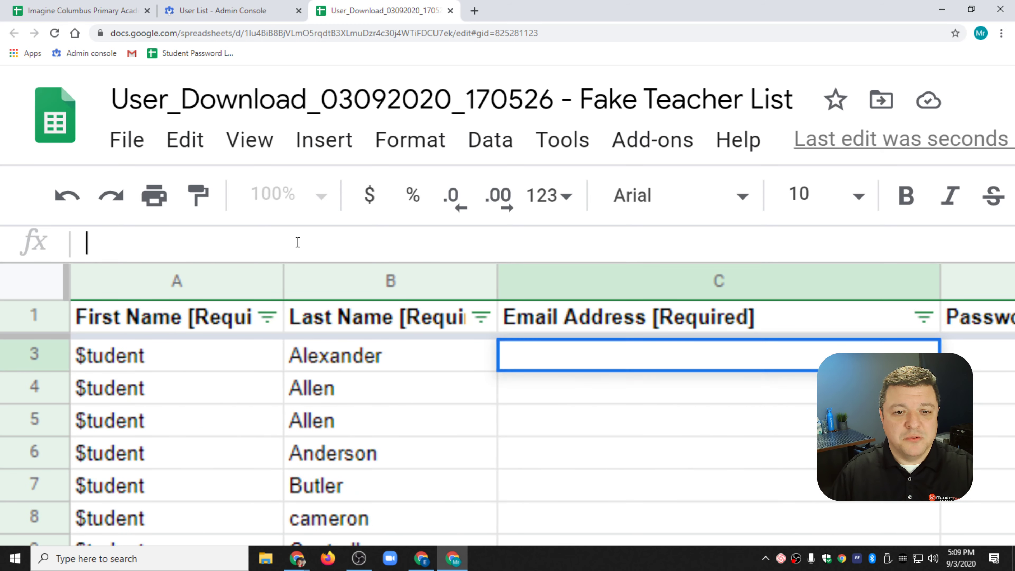
scroll(231, 232, "up", 1)
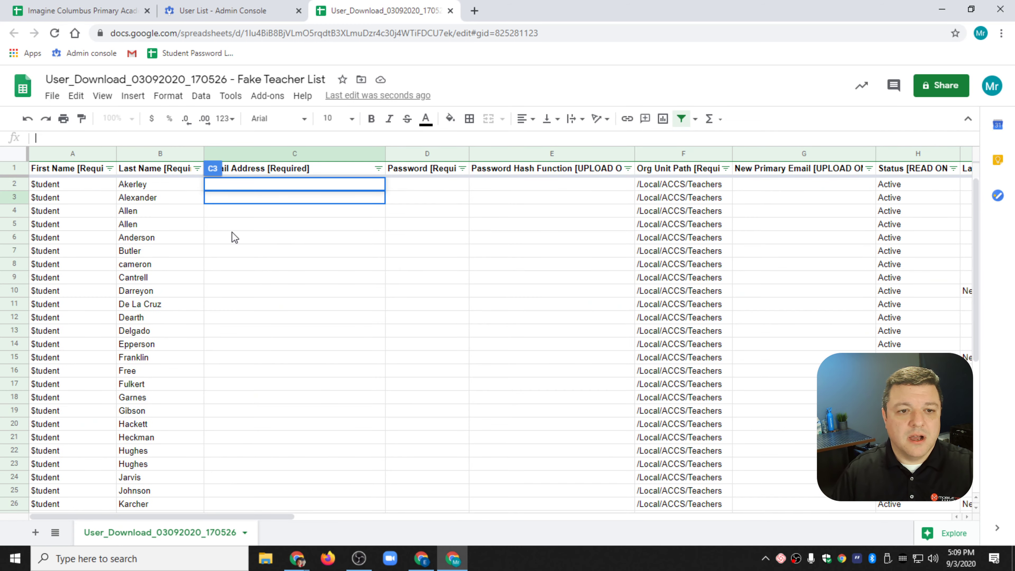
- Fill the email formula from cell C2 down the Email Address column through row 40 and check the generated addresses
left_click(232, 225)
key("Up")
key("Up")
key("Up")
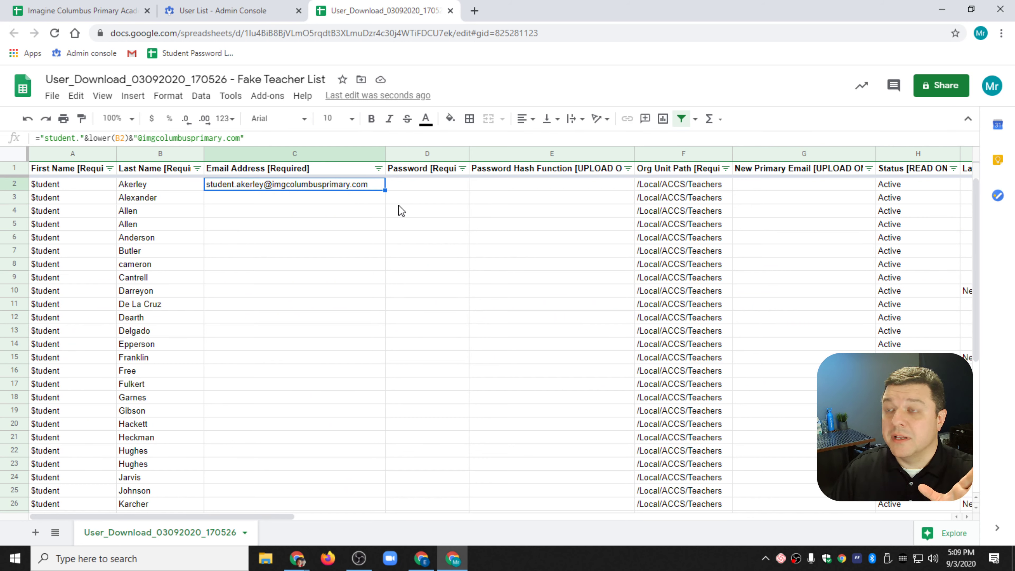
double_click(384, 191)
scroll(393, 277, "down", 6)
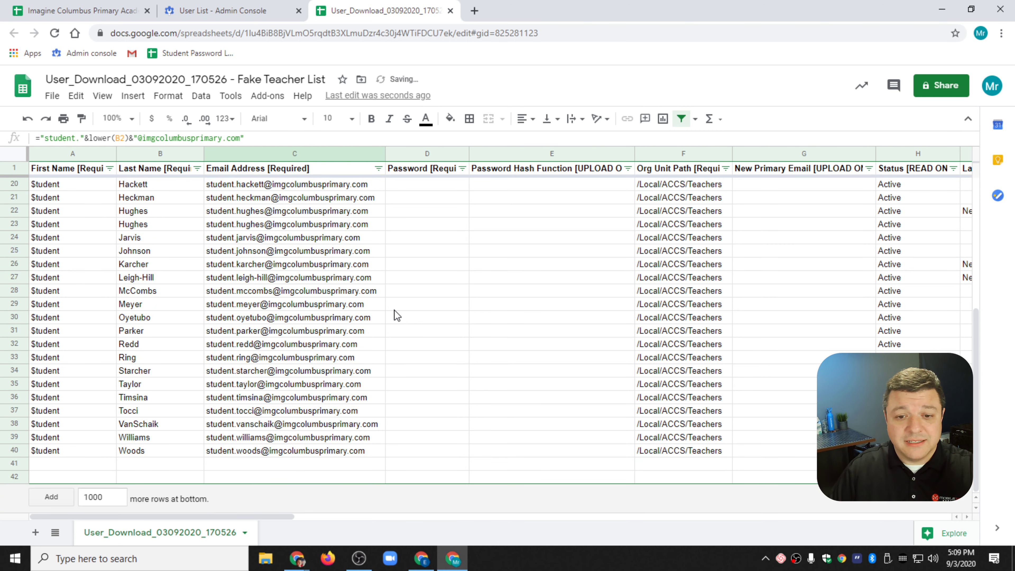
scroll(393, 322, "up", 6)
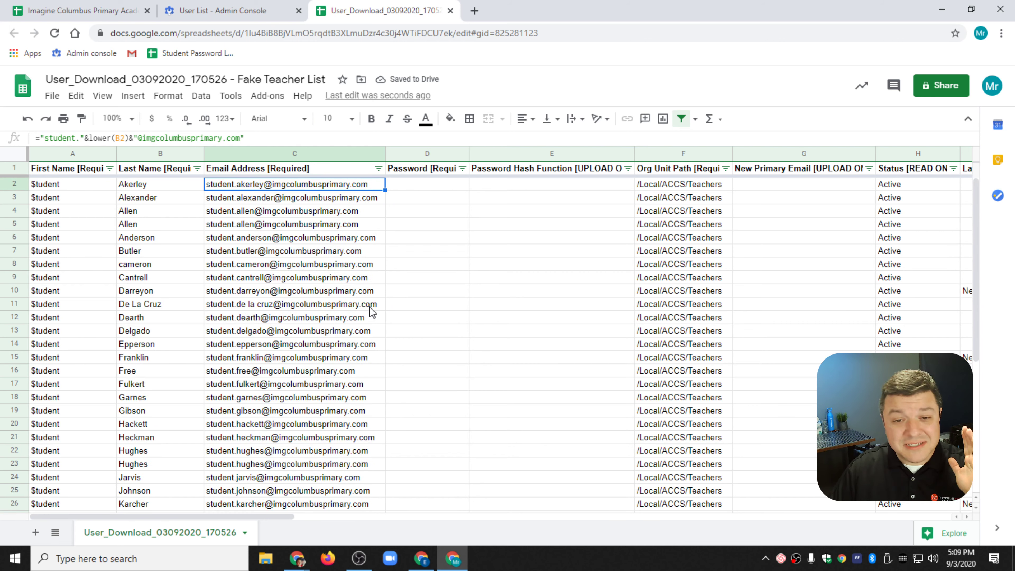
- Convert the formulas in the Email Address column to plain text by copying column C and pasting it over itself as values only
left_click(312, 154)
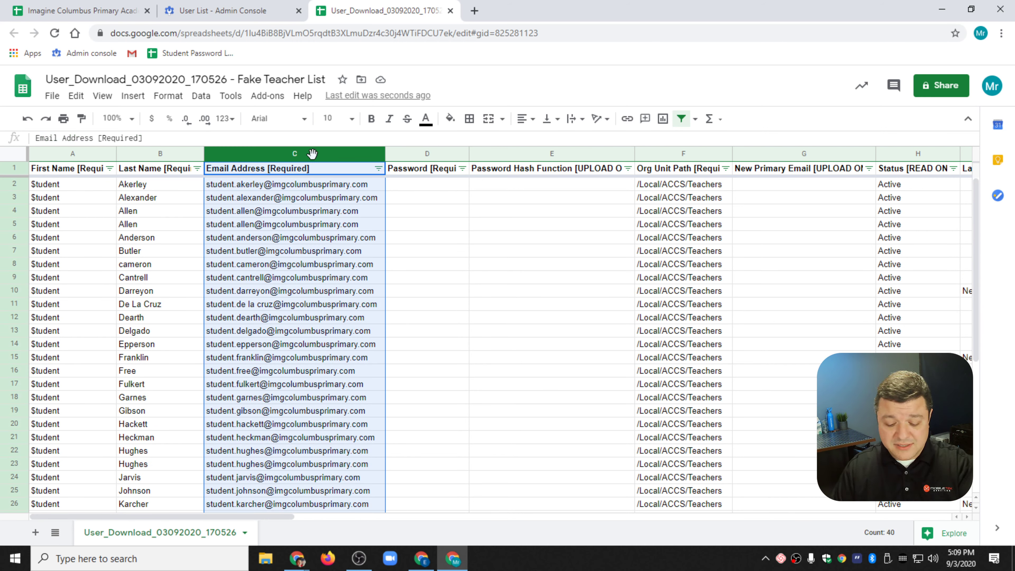
right_click(296, 209)
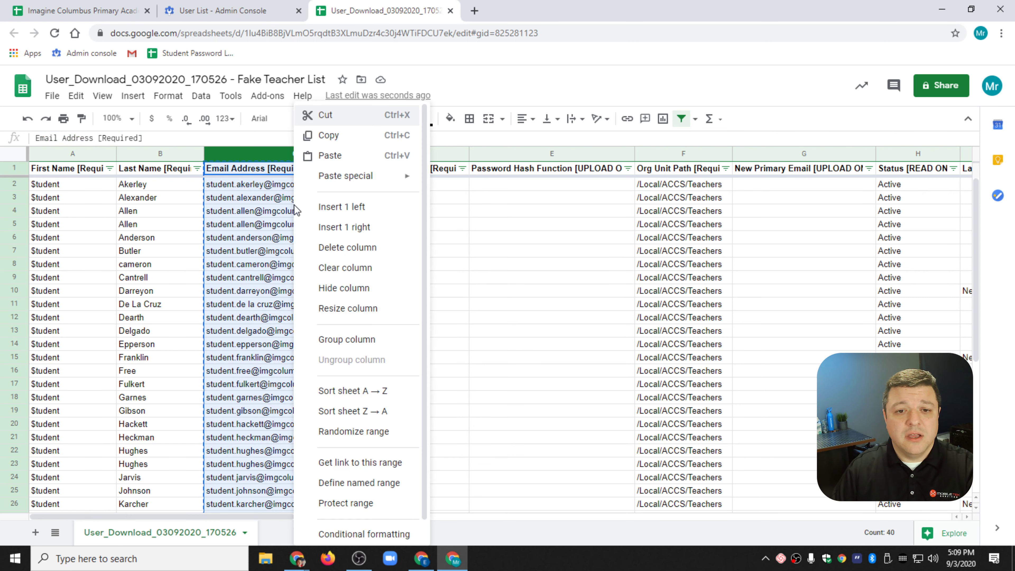
mouse_move(403, 179)
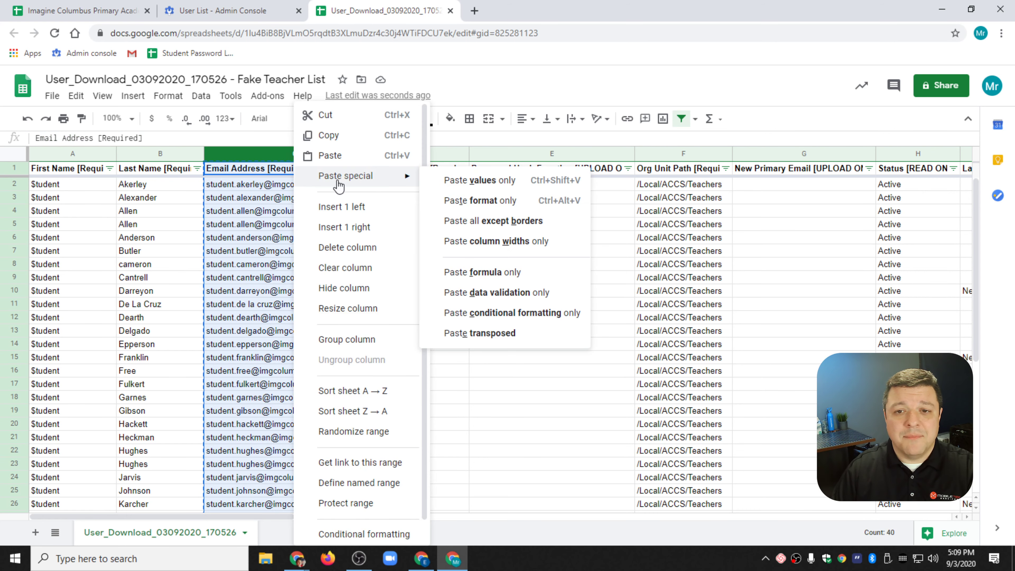
left_click(467, 179)
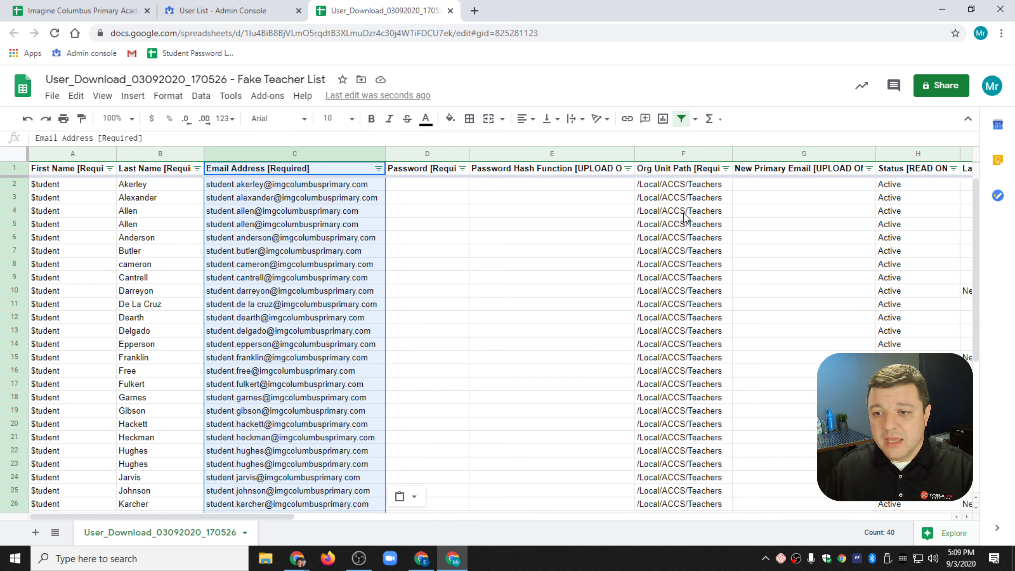
- Check the student org unit hierarchy in the Admin console and set the Org Unit Path in cell F2 to /Local/ACCS/Students/Fake Students
left_click(706, 186)
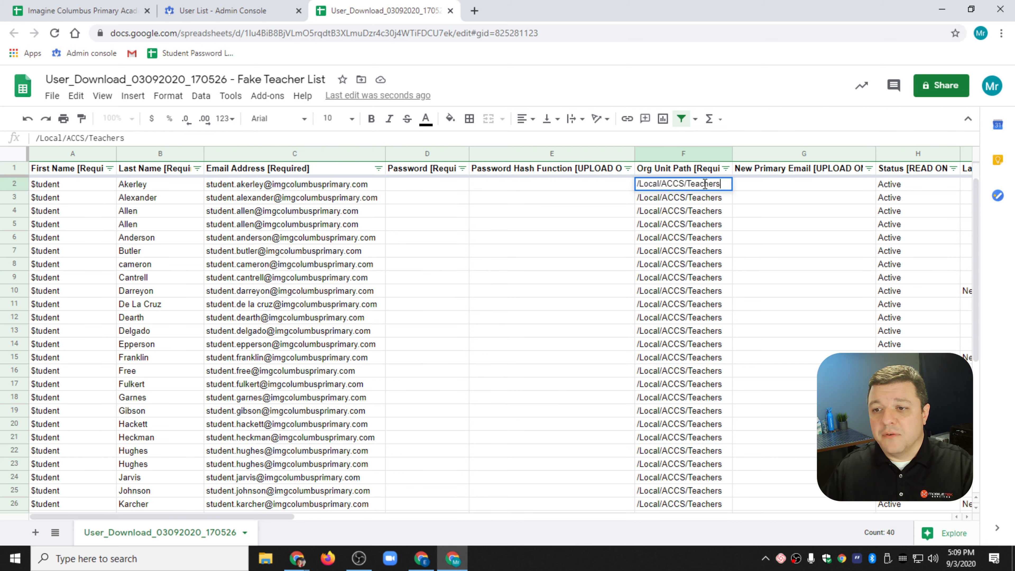
double_click(707, 184)
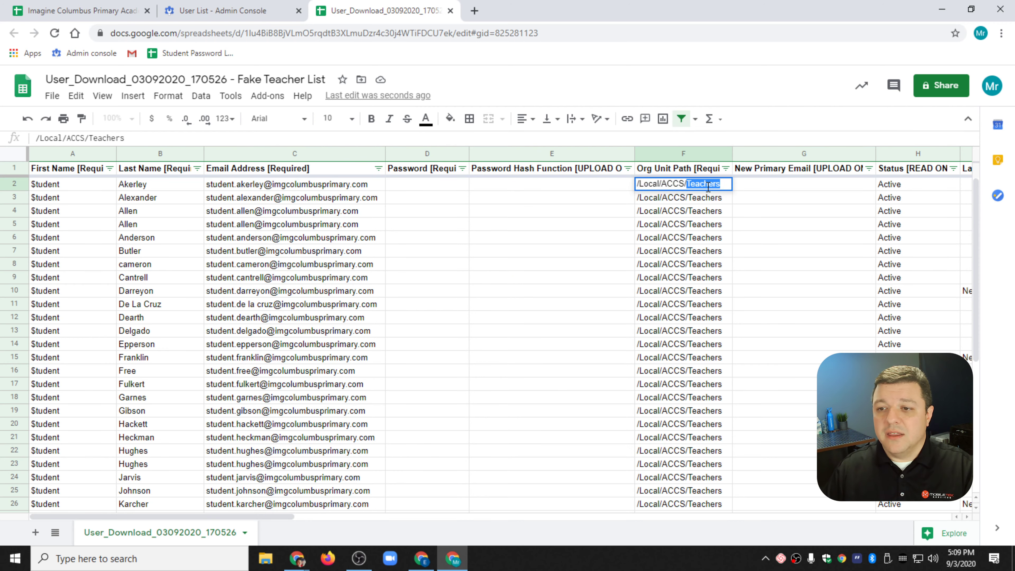
left_click(224, 11)
left_click(105, 422)
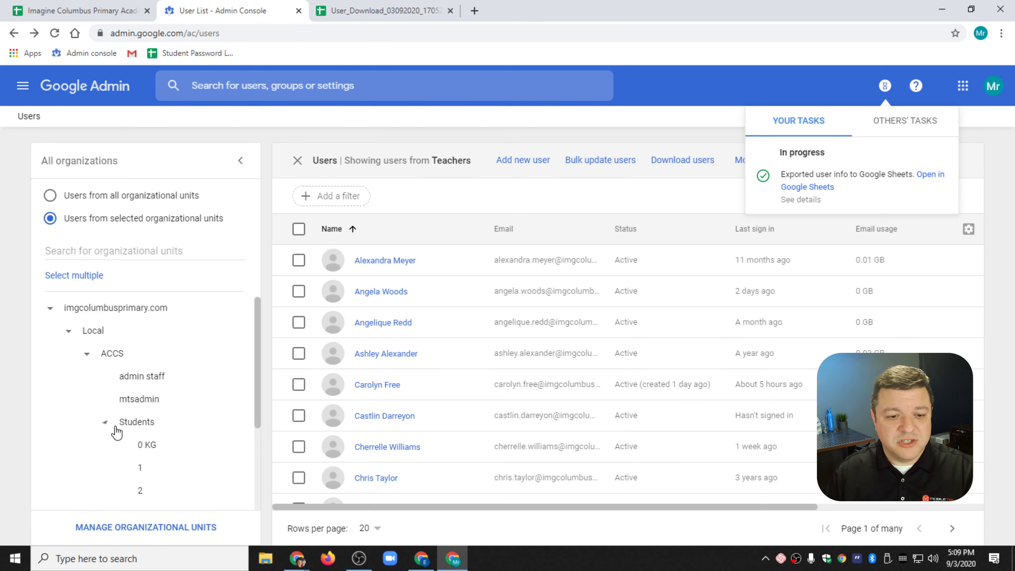
scroll(143, 453, "down", 3)
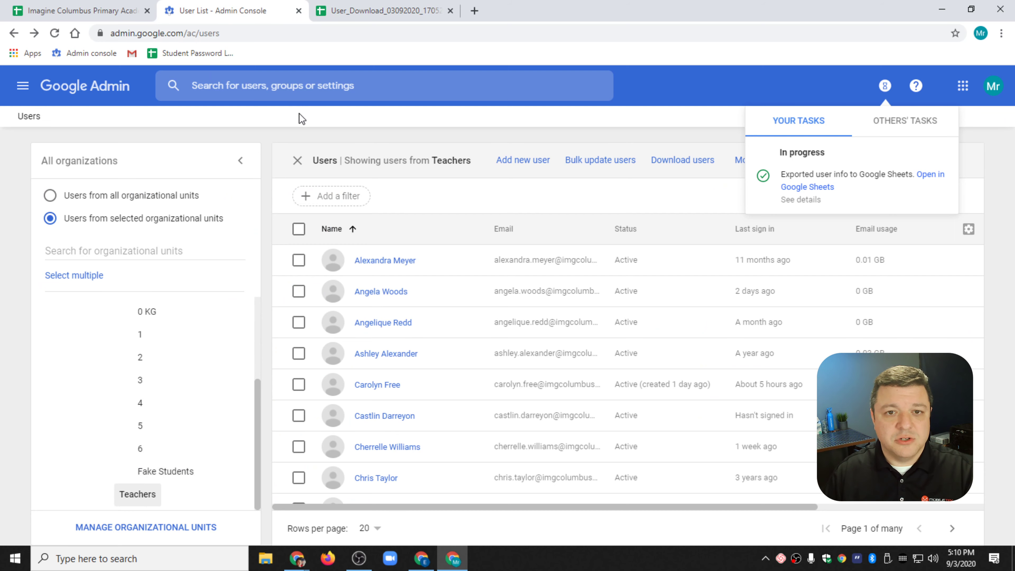
left_click(378, 11)
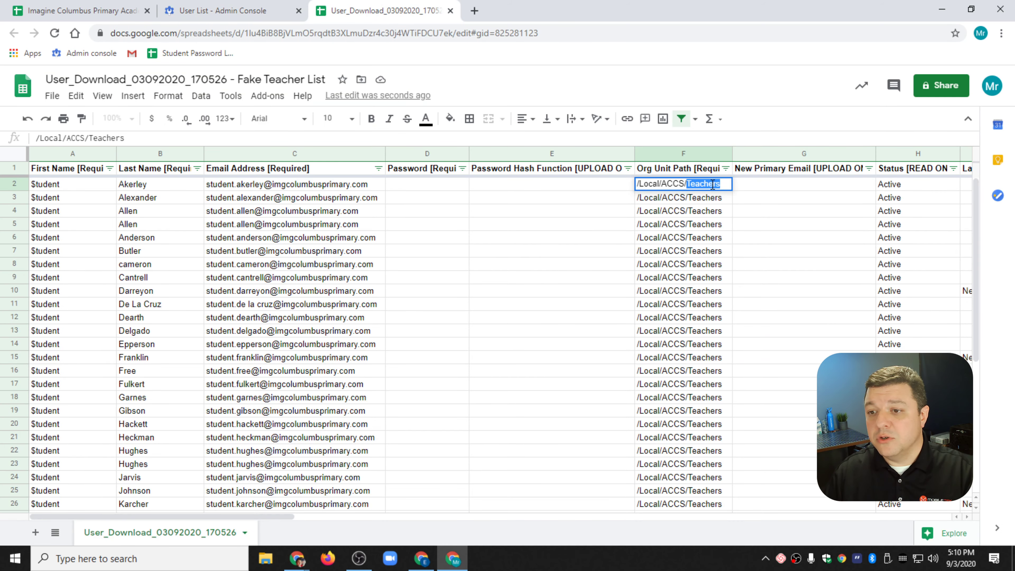
type("St")
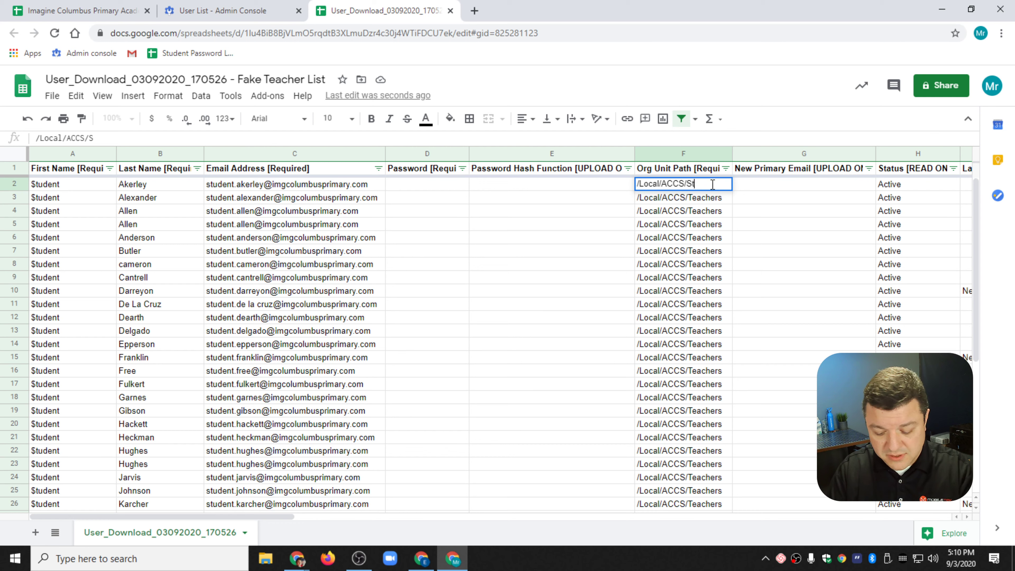
type("udents/")
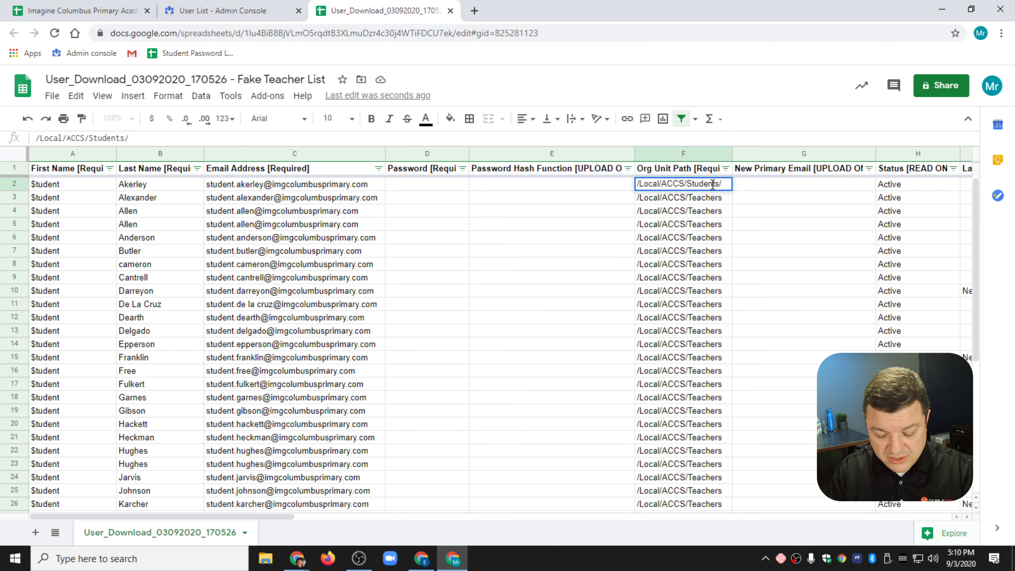
type("Fake S")
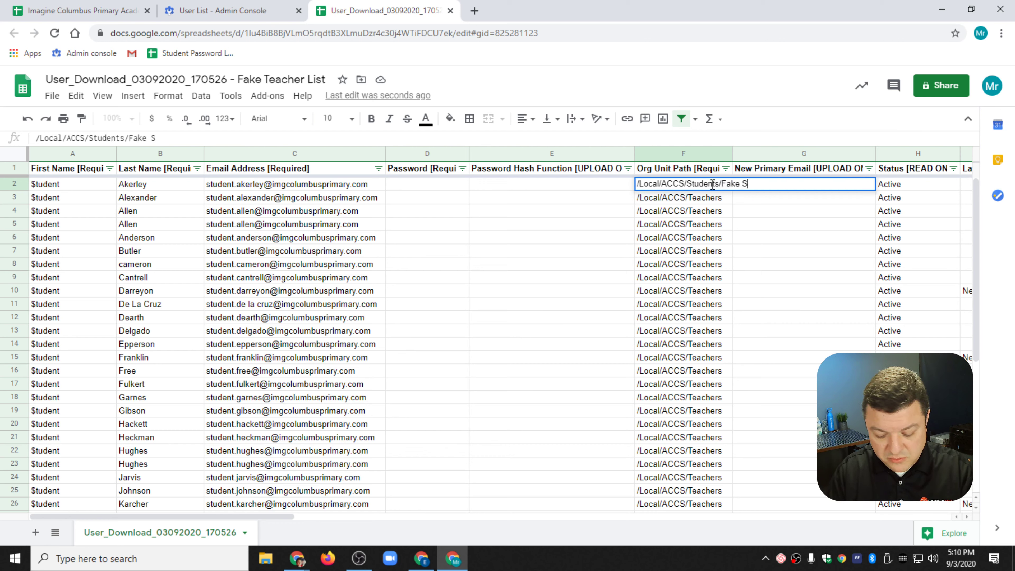
type("tudents")
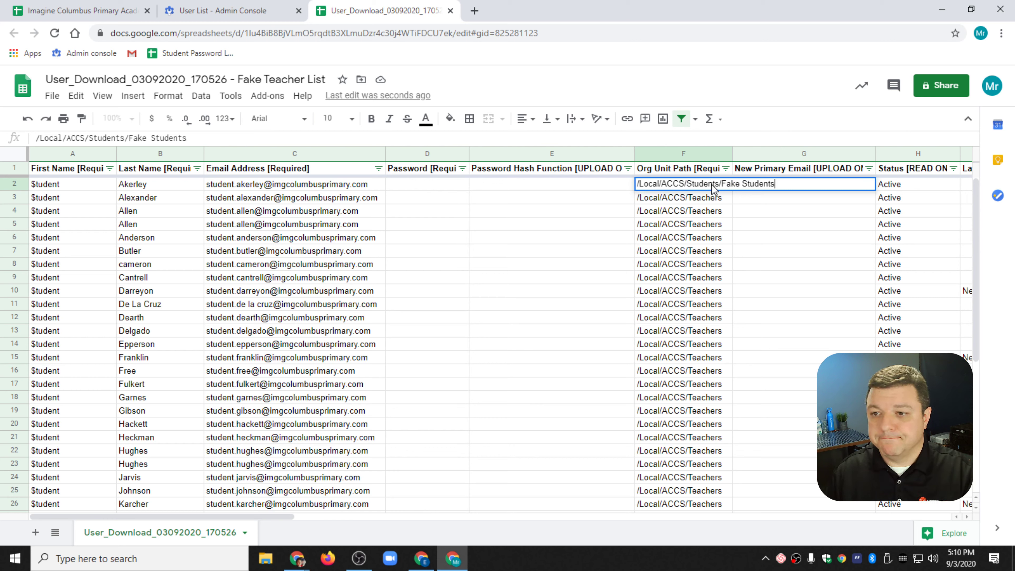
key("Return")
- Fill the org unit path from cell F2 down through row 40 and fit the column width to its contents
left_click(714, 187)
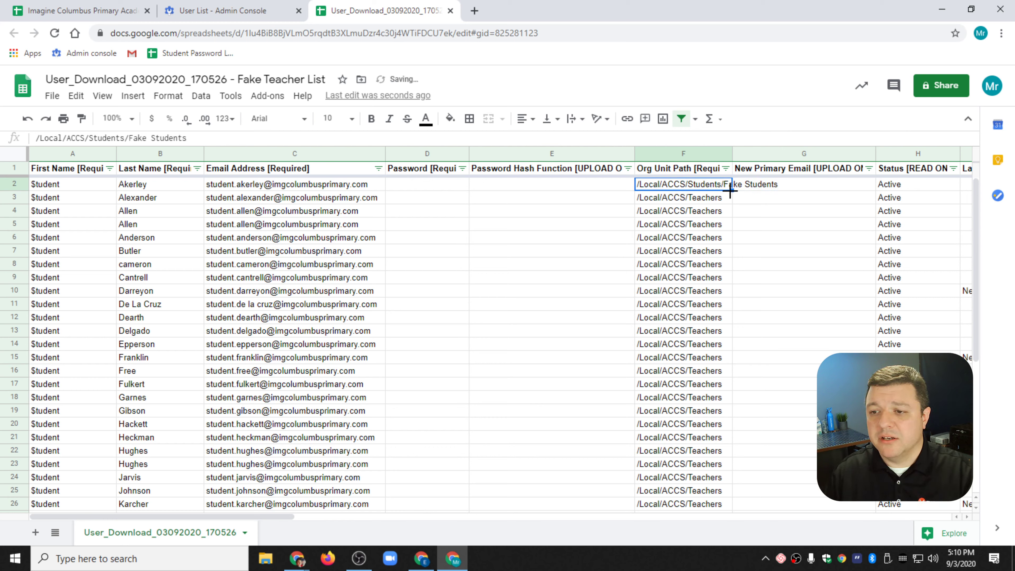
left_click_drag(730, 191, 693, 459)
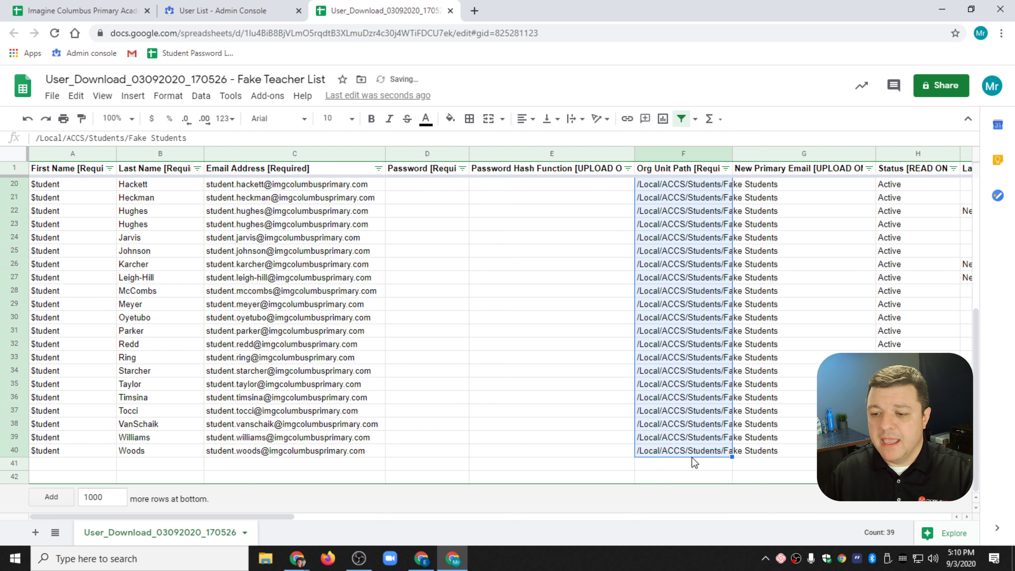
double_click(731, 154)
left_click(754, 265)
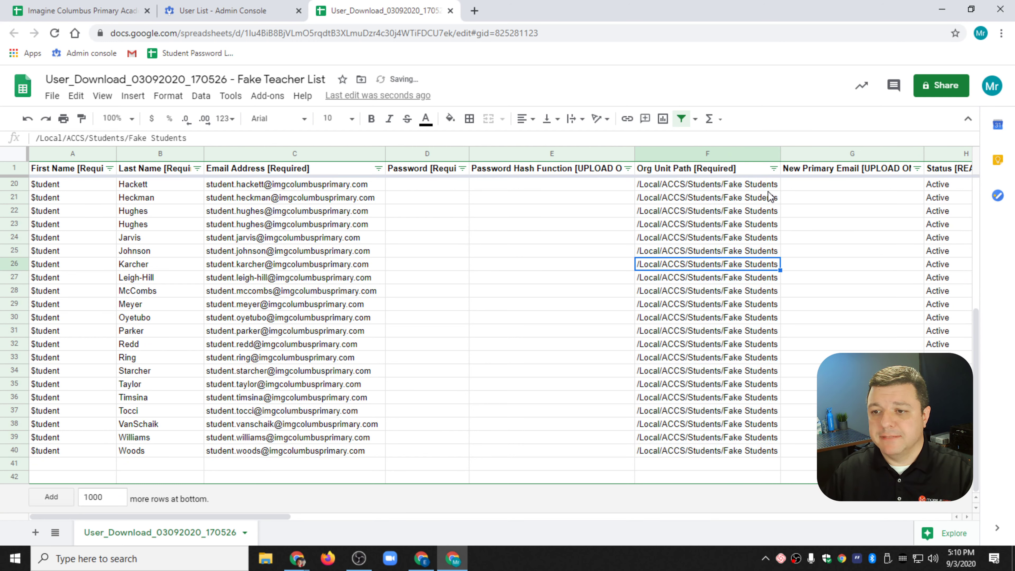
left_click(775, 185)
left_click(776, 227)
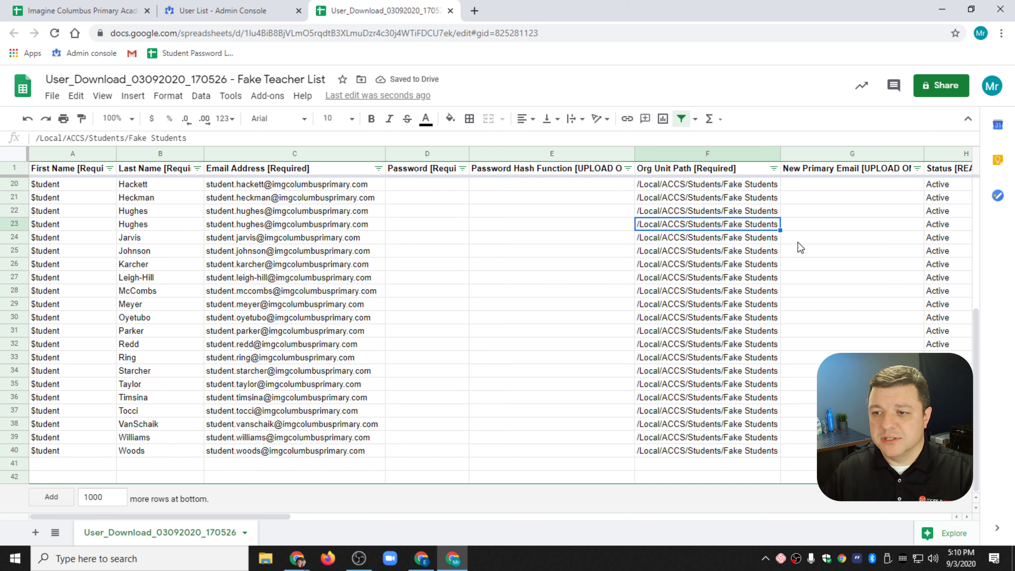
scroll(800, 248, "up", 6)
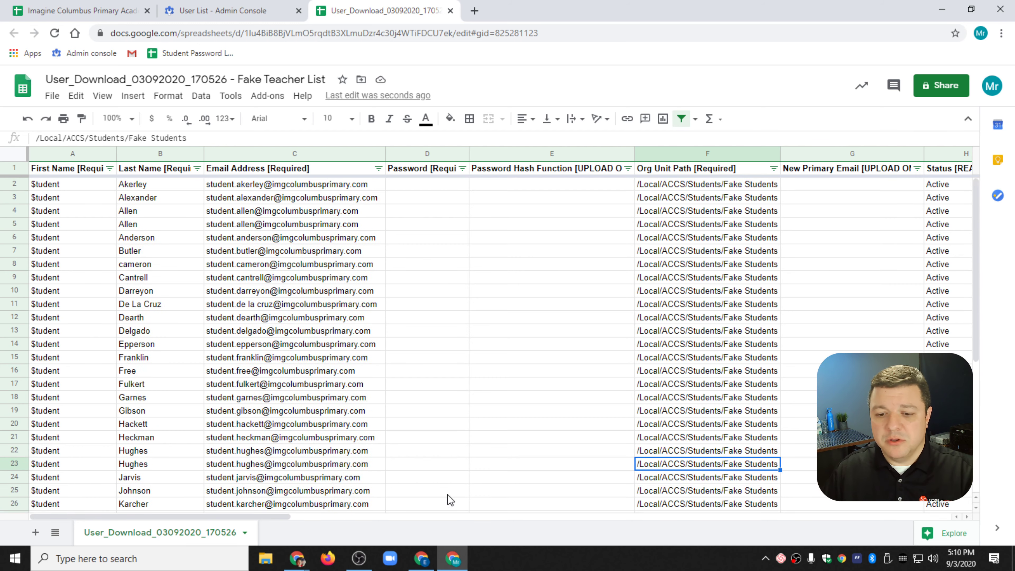
- Examine the columns from New Primary Email across to the address fields for leftover teacher data
left_click_drag(271, 517, 428, 526)
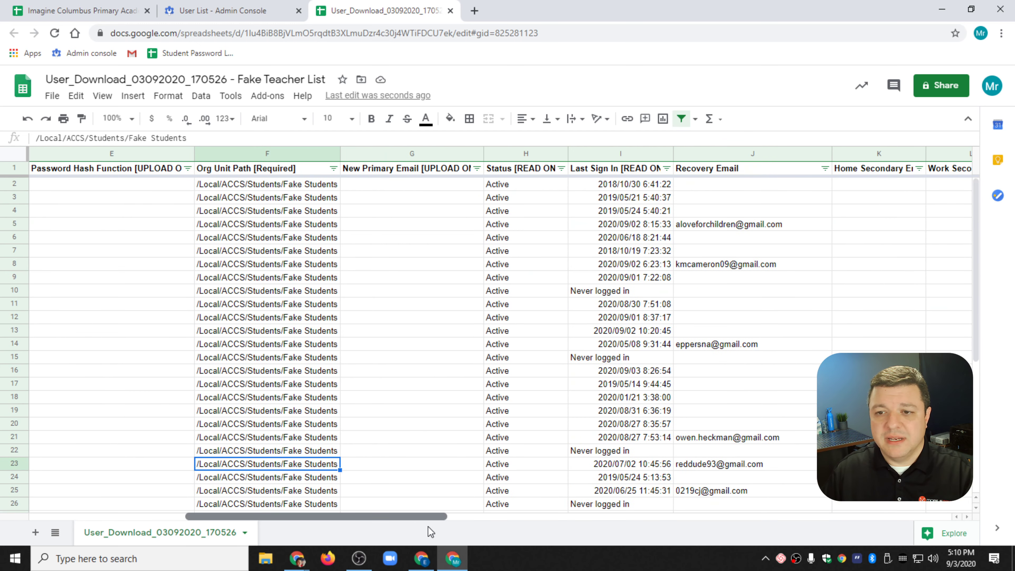
left_click(434, 151)
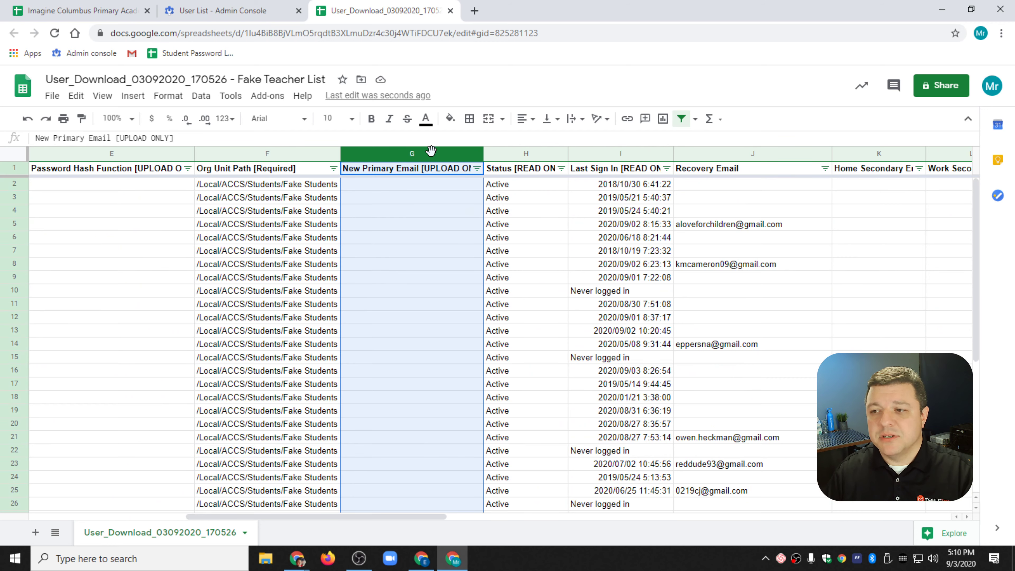
key("Right")
key("Right")
key("Right")
key("Right")
key("Right")
key("Right")
key("Right")
key("Right")
key("Right")
key("Right")
key("Right")
key("Right")
key("Right")
key("Right")
key("Left")
key("Left")
key("Left")
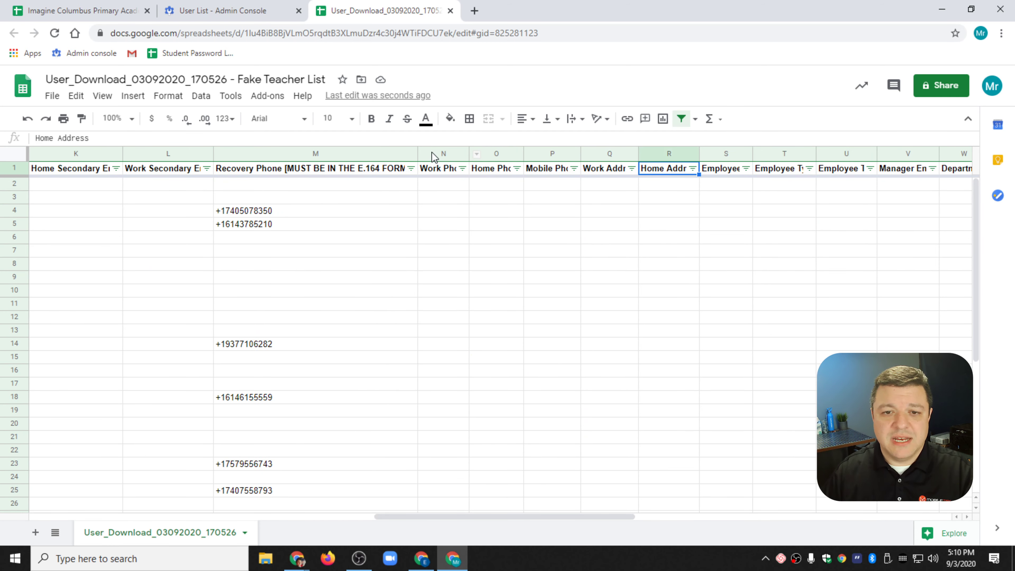
- Clear all phone numbers from the Recovery Phone column, keeping its header
left_click(286, 202)
left_click_drag(286, 202, 273, 546)
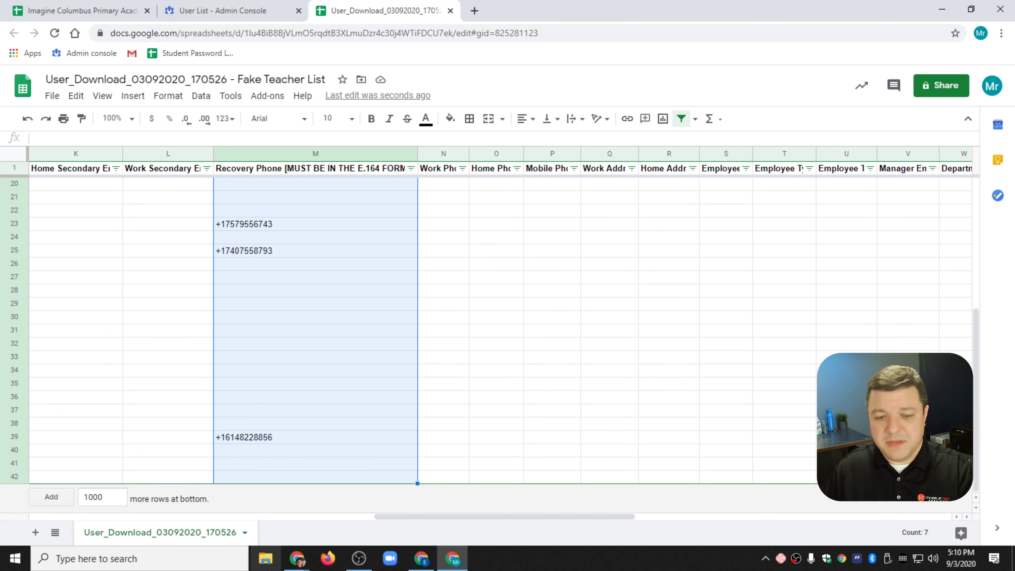
key("Delete")
scroll(304, 427, "up", 4)
- Examine the columns beyond Recovery Phone for values that still need cleaning up
key("Right")
key("Right")
key("Right")
key("Right")
key("Right")
key("Right")
key("Right")
key("Right")
key("Right")
key("Right")
key("Right")
key("Right")
key("Right")
key("Right")
key("Right")
key("Right")
key("Right")
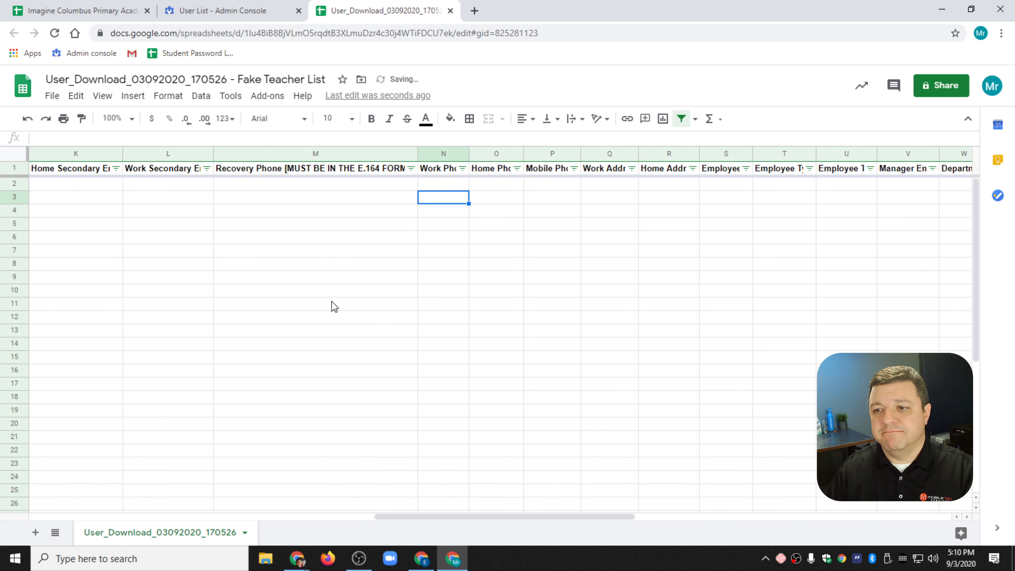
key("Right")
key("Right")
key("Left")
key("Left")
key("Left")
key("Left")
key("Left")
key("Left")
key("Left")
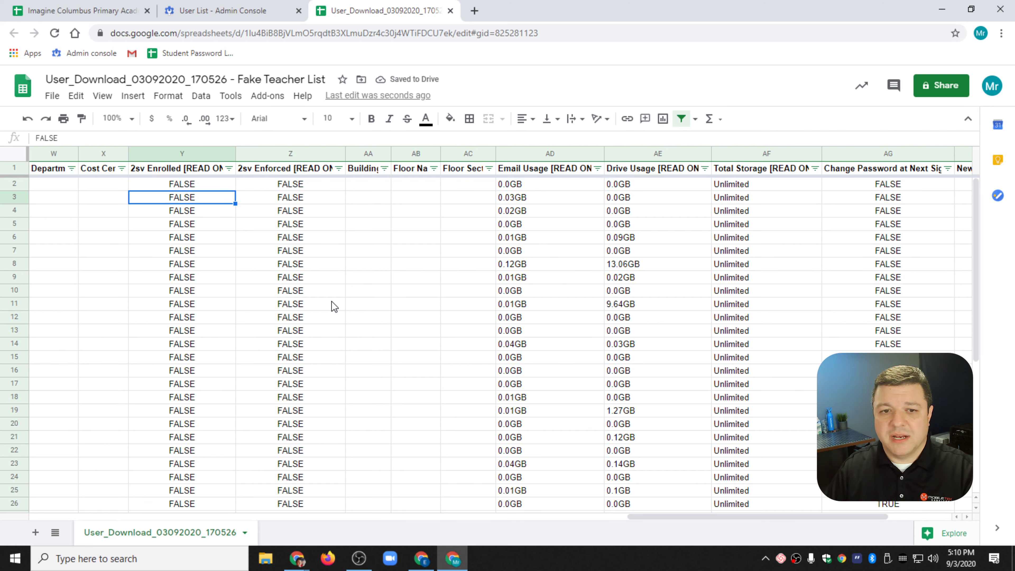
- Copy the FALSE values in rows 2 to 40 of the 2sv Enrolled column
key("Up")
key("Up")
key("Down")
key("ctrl+shift+Down")
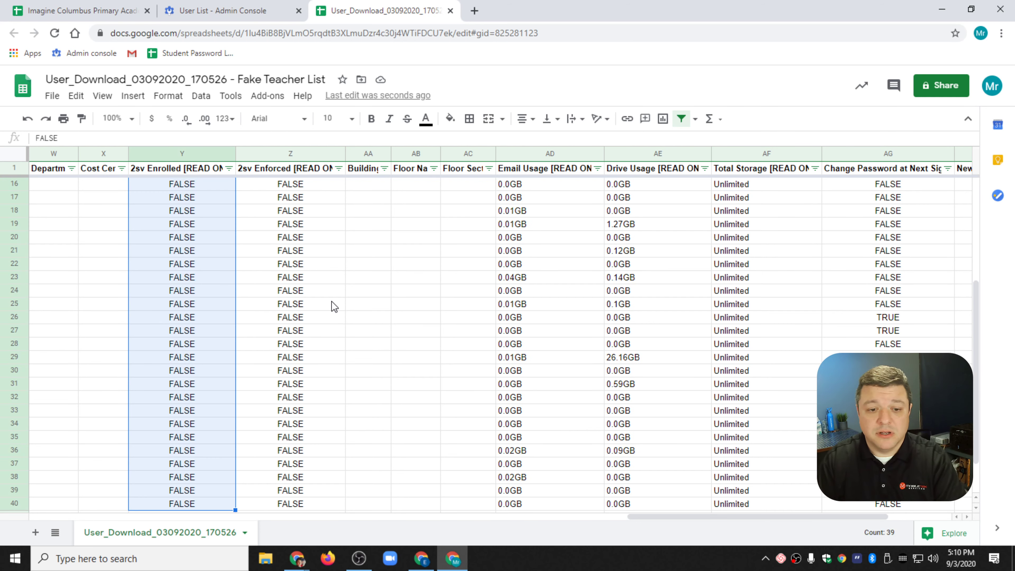
scroll(333, 306, "up", 5)
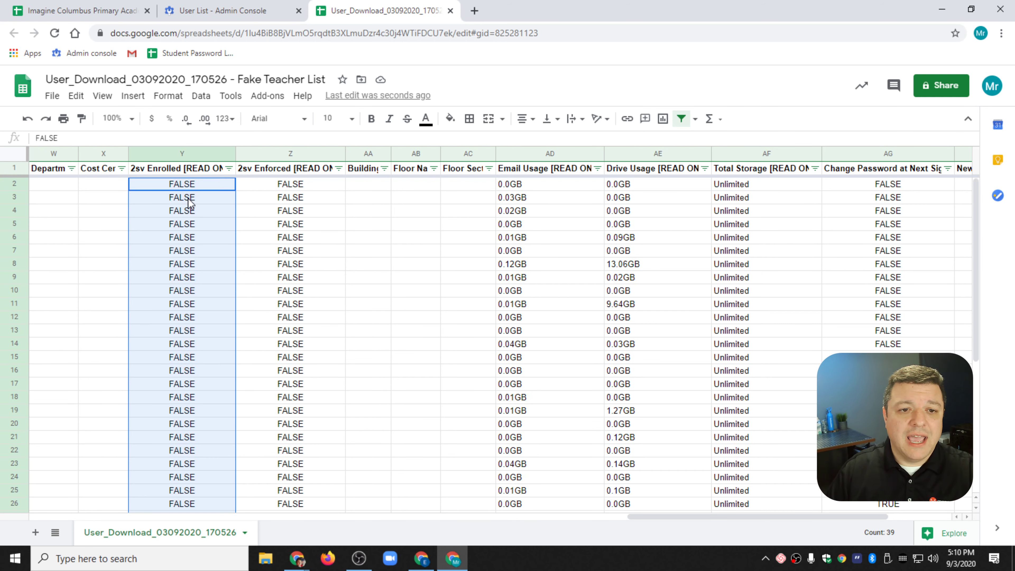
left_click(191, 185)
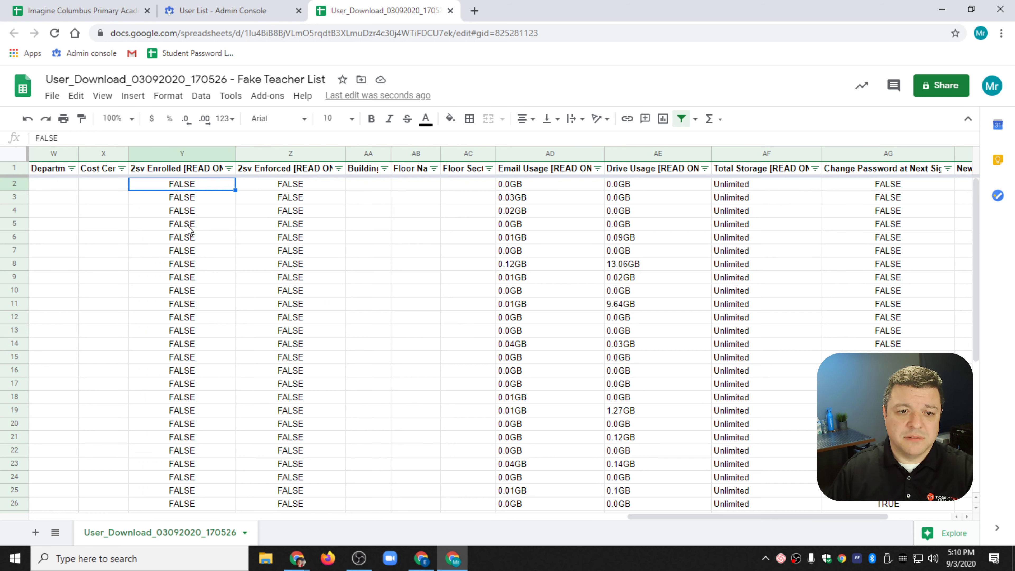
scroll(192, 260, "down", 5)
left_click(187, 451, "shift")
key("ctrl+c")
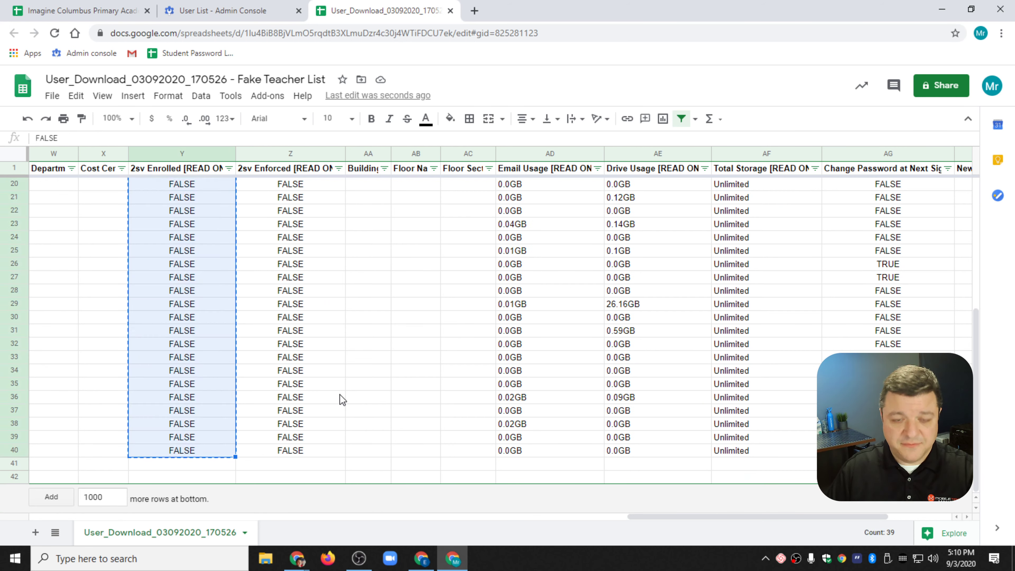
scroll(464, 351, "up", 6)
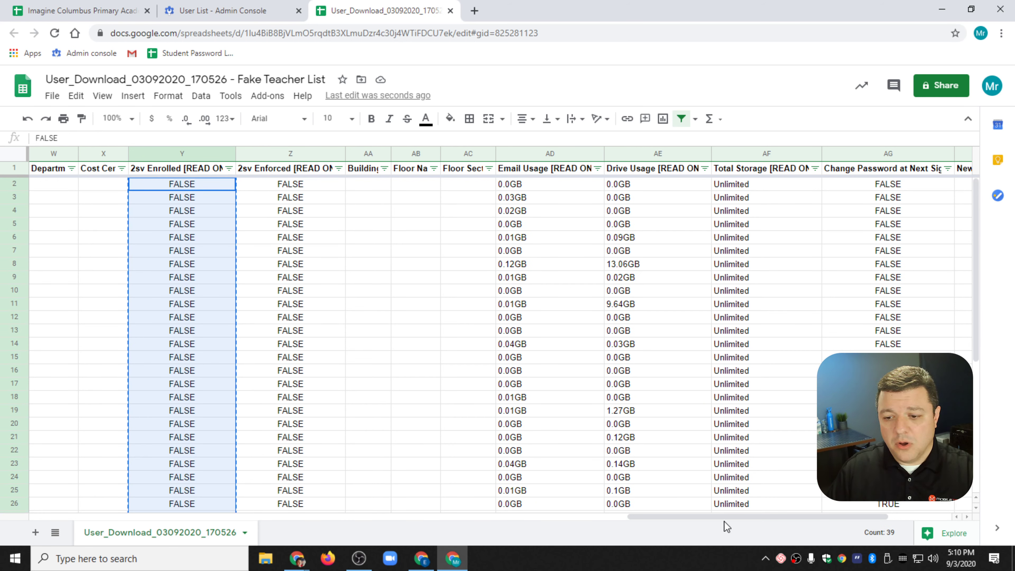
- Overwrite rows 2 to 40 of the Change Password at Next Sign-In column with FALSE by pasting
left_click_drag(724, 518, 795, 519)
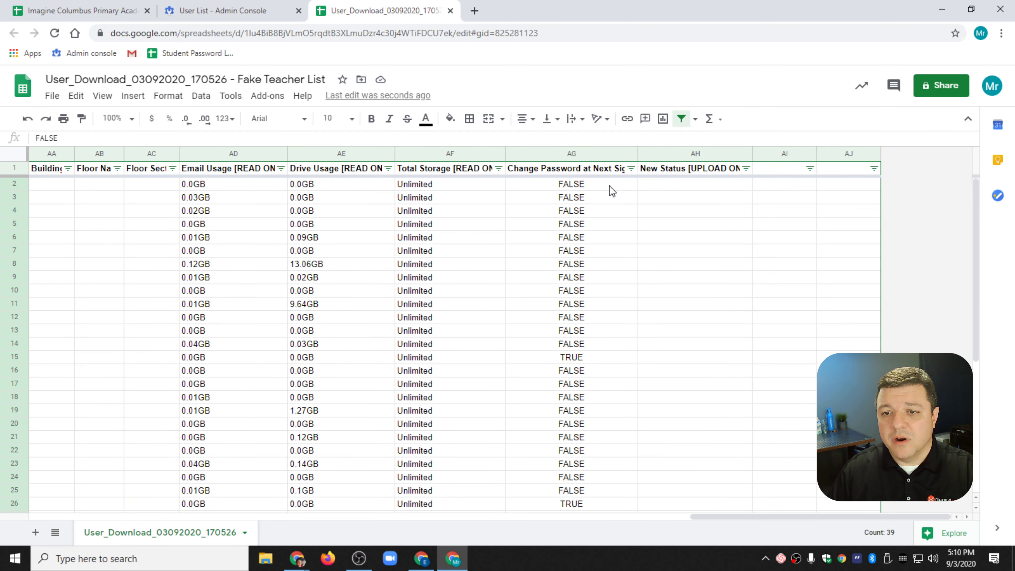
scroll(572, 194, "down", 6)
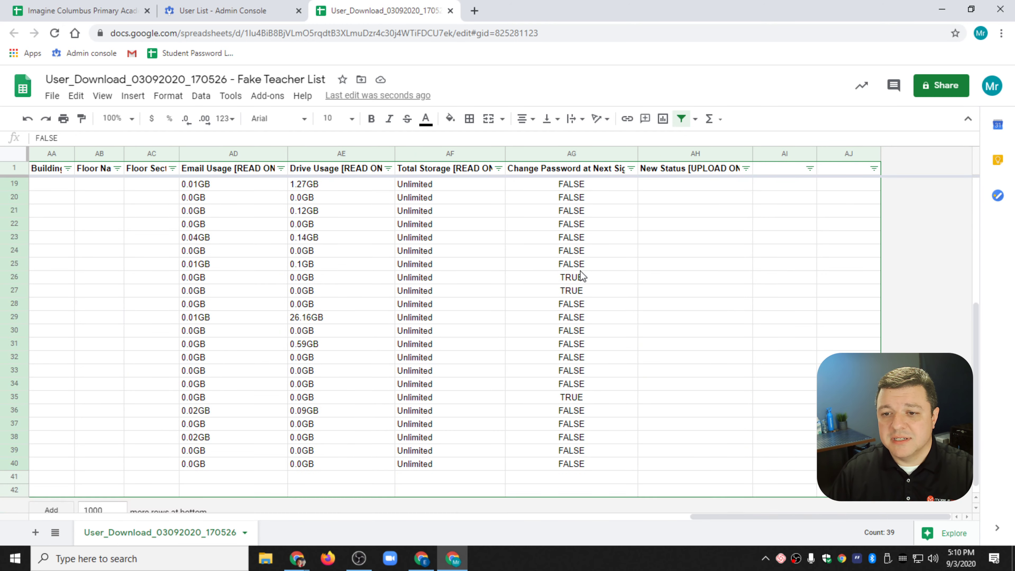
scroll(571, 196, "up", 6)
left_click(564, 190)
key("ctrl+c")
key("ctrl+shift+Down")
key("ctrl+v")
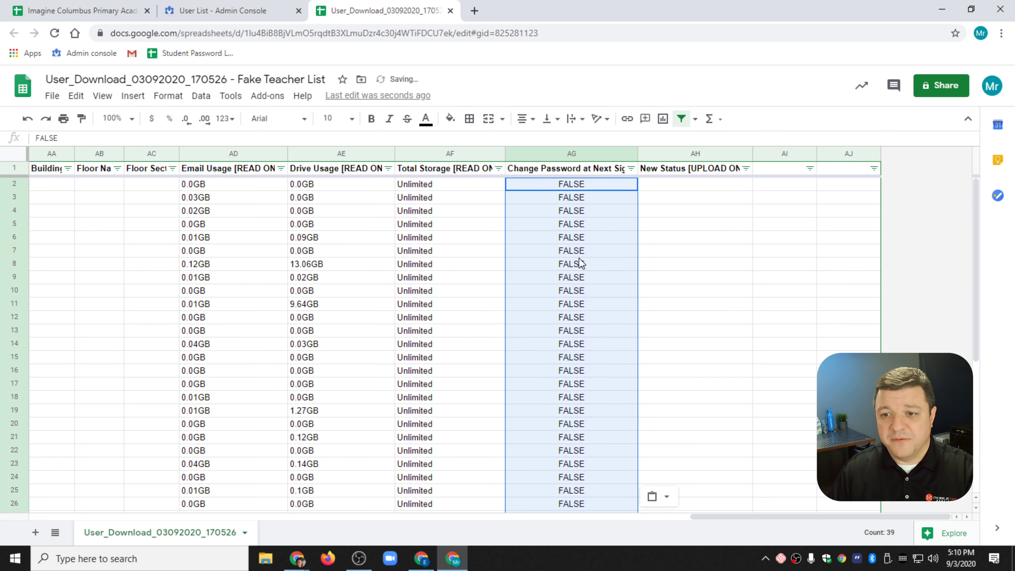
- Clear the contents of rows 2 to 40 in all columns from Status through Total Storage
left_click(477, 184)
key("ctrl+shift+Down")
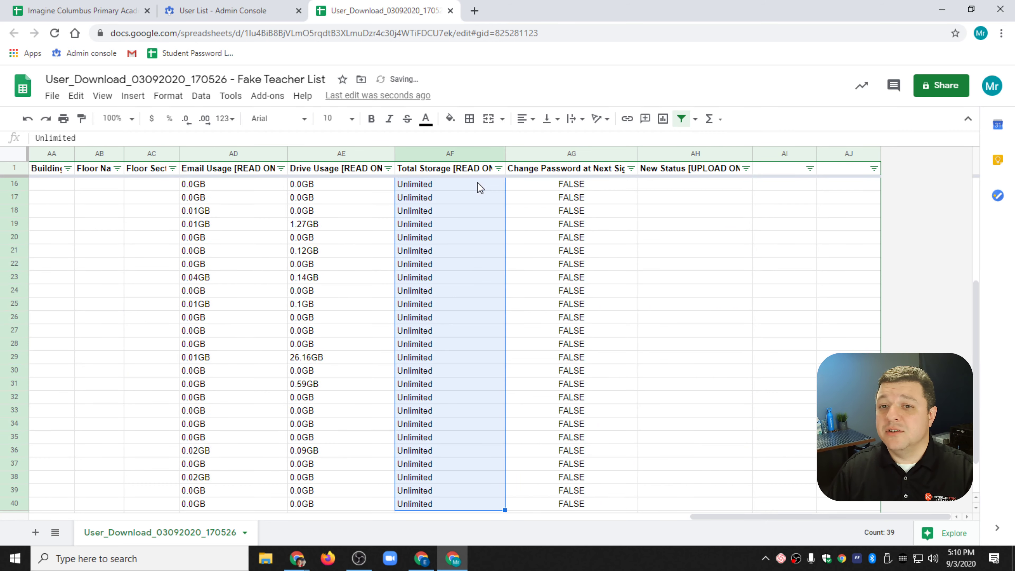
key("shift+Left")
key("shift+Left")
key("shift+Left")
key("shift+Left")
key("shift+Left")
key("shift+Left")
key("shift+Left")
key("shift+Left")
key("shift+Left")
key("shift+Left")
key("shift+Left")
key("shift+Left")
key("shift+Left")
key("shift+Left")
key("shift+Left")
key("shift+Left")
key("shift+Left")
key("shift+Left")
key("shift+Left")
key("shift+Left")
key("shift+Left")
key("shift+Left")
key("shift+Left")
key("shift+Left")
key("shift+Left")
key("shift+Left")
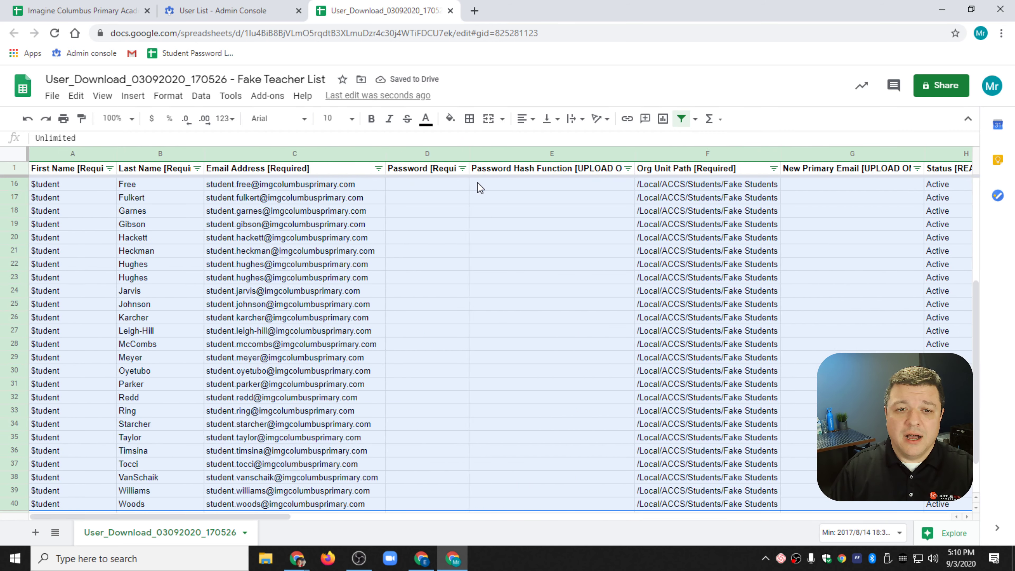
key("shift+Right")
key("shift+Right")
key("shift+Right")
key("shift+Right")
key("shift+Right")
key("shift+Right")
key("shift+Right")
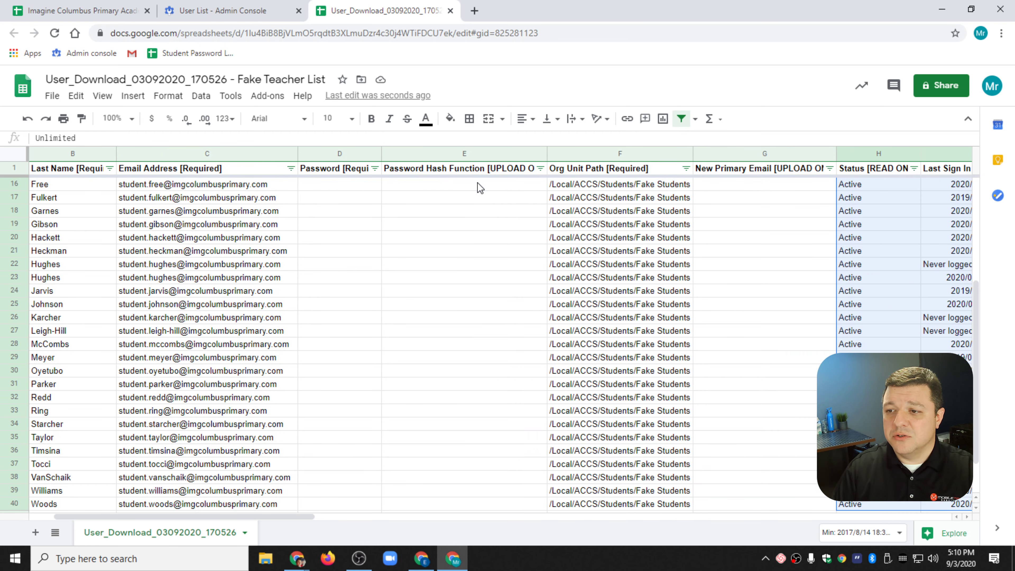
key("Delete")
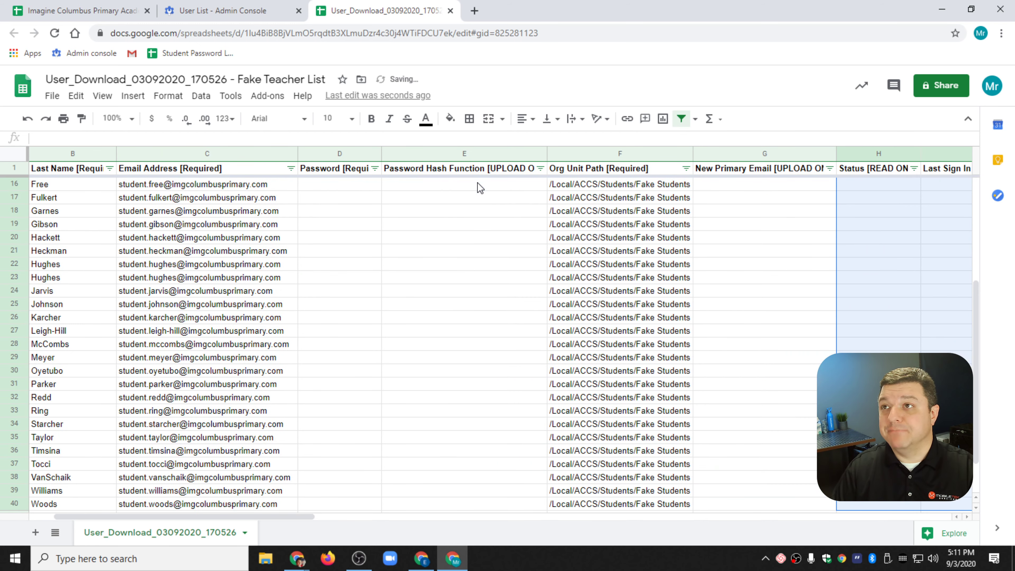
- Review the emptied columns and check the Change Password at Next Sign-In values down to the last row
key("Right")
key("Right")
key("Right")
key("Right")
key("Left")
key("Left")
key("Left")
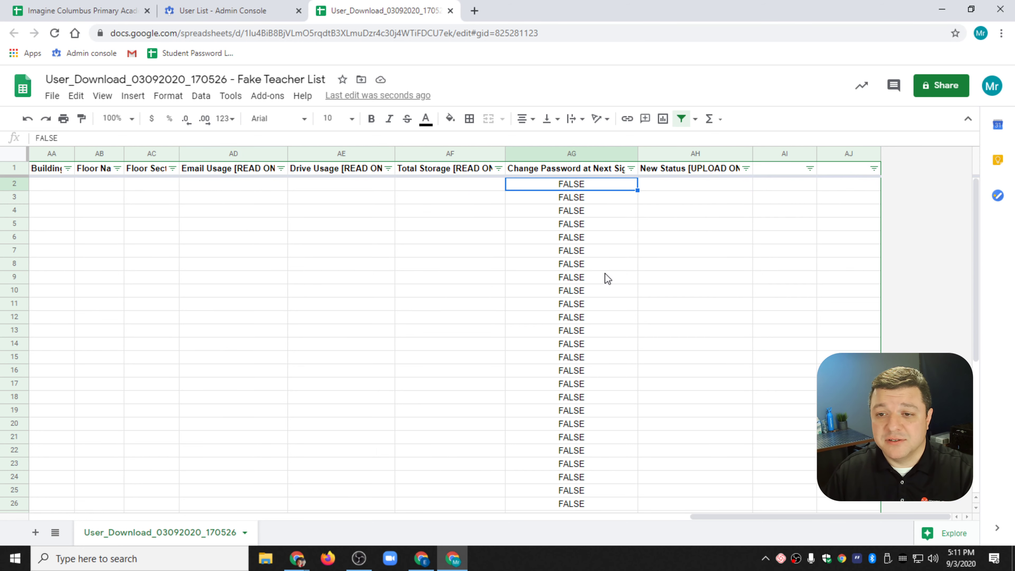
scroll(602, 281, "down", 5)
scroll(602, 281, "up", 5)
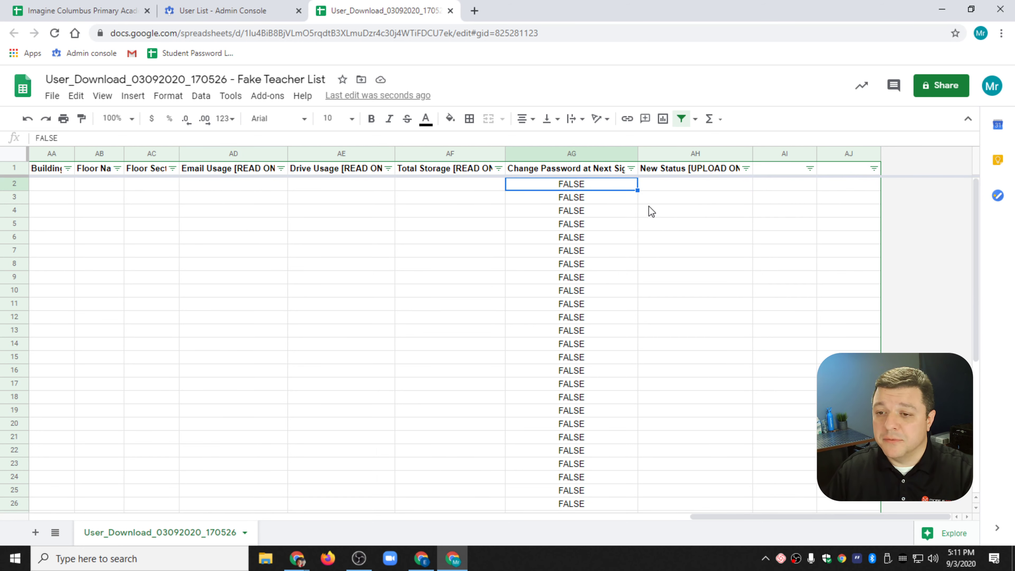